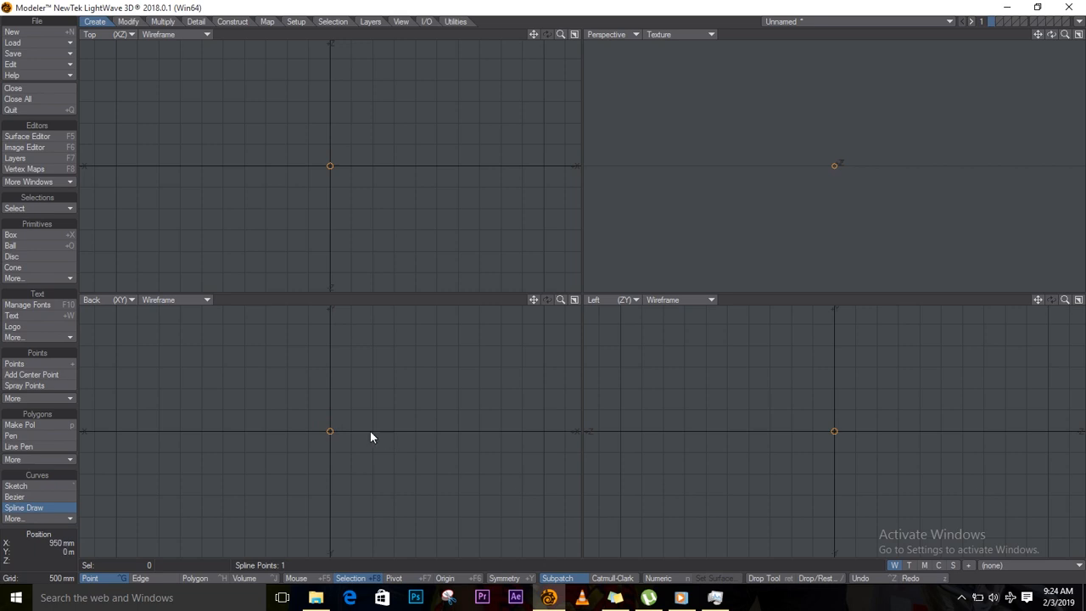
Step: Place the second spline point of the cup profile on the X axis at 600 mm in the Back view
click(356, 432)
scroll(355, 431, up, 2)
scroll(356, 431, down, 3)
scroll(357, 431, up, 1)
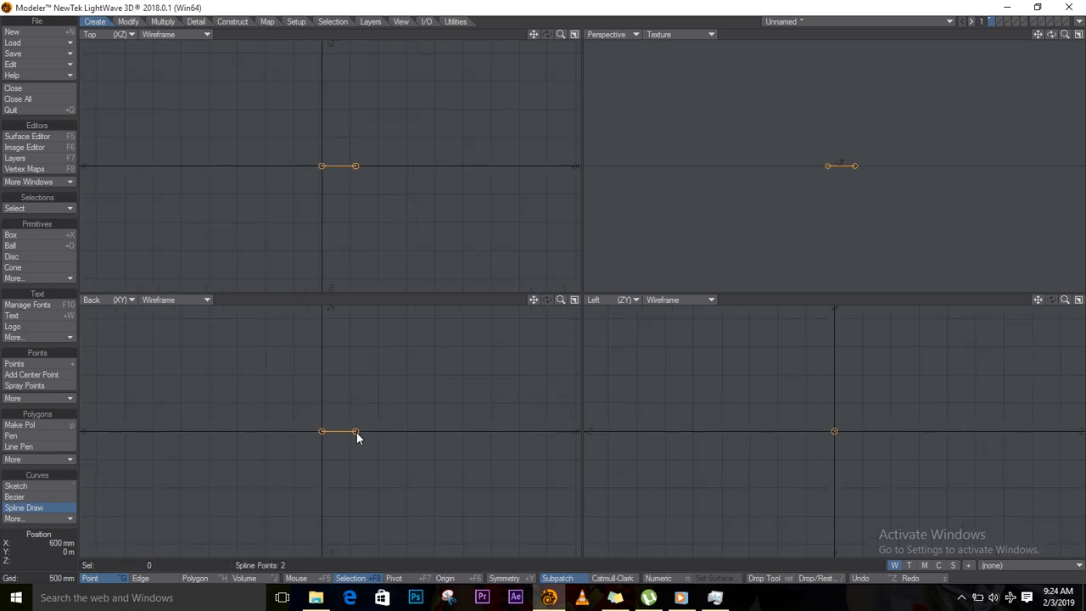
Step: Add a third spline point on the X axis just past the base line's end, at about X 650 mm
alt+drag(396, 401, 376, 465)
click(379, 353)
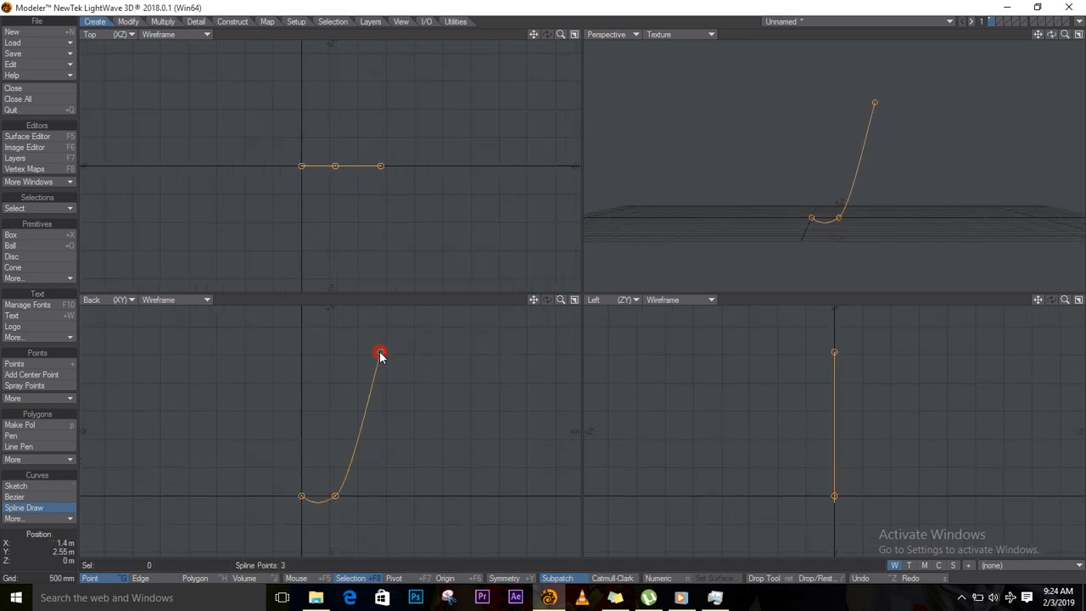
drag(379, 353, 387, 328)
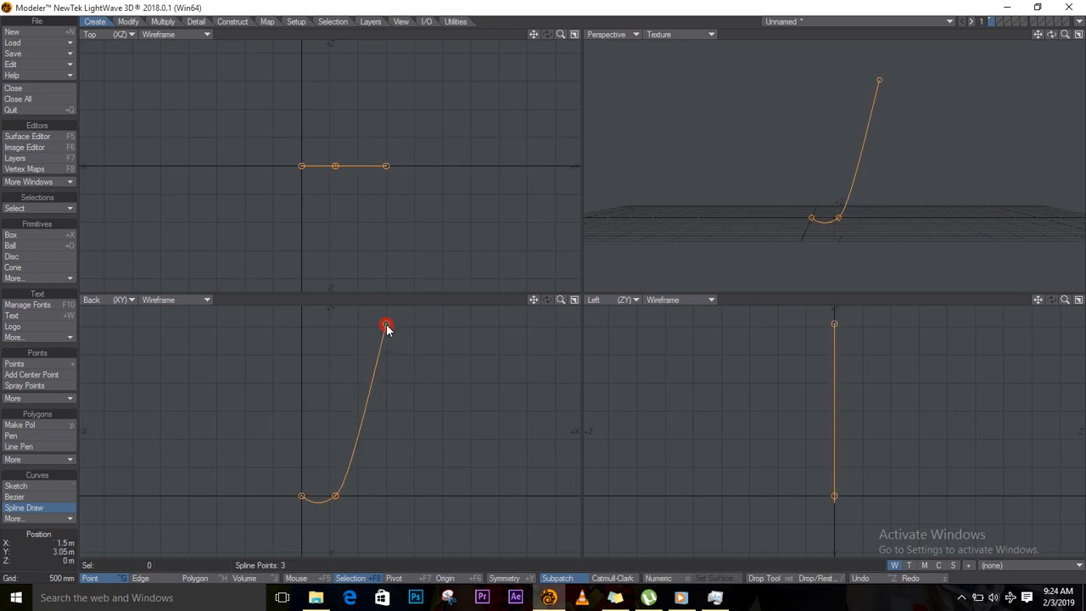
drag(386, 326, 338, 495)
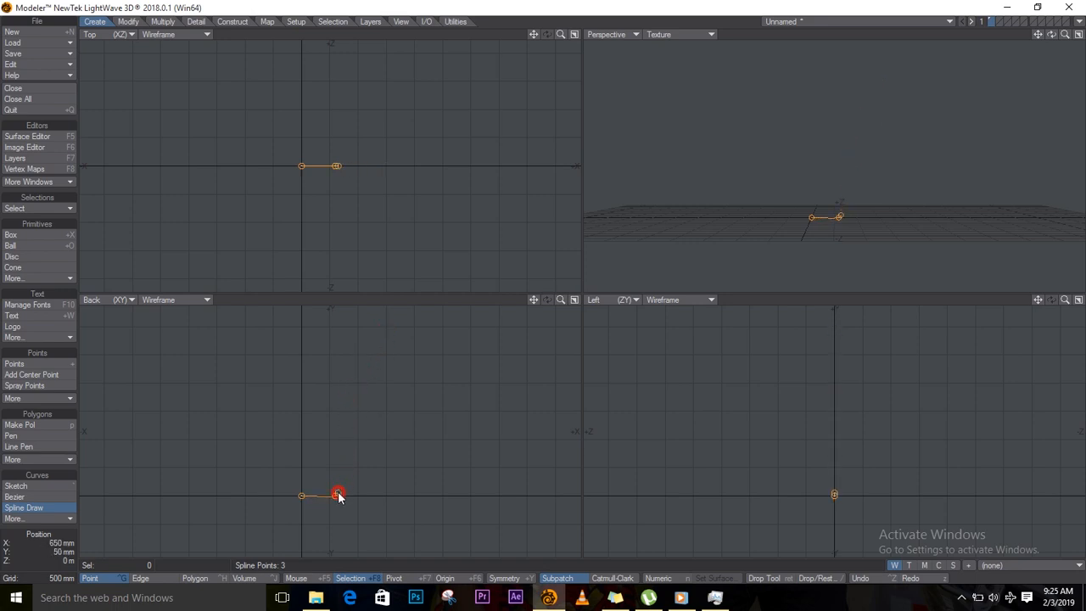
drag(339, 498, 337, 499)
scroll(337, 499, up, 3)
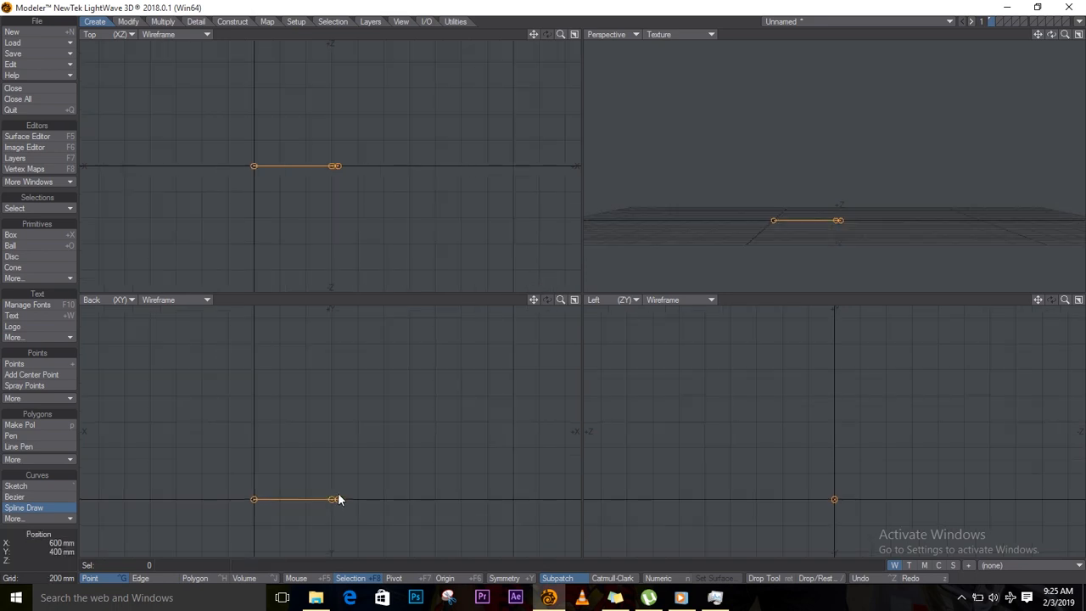
Step: Extend the spline up a slanted wall with two closely spaced points at about X 1.5 m, Y 2.7 m
drag(339, 502, 371, 456)
scroll(367, 443, down, 3)
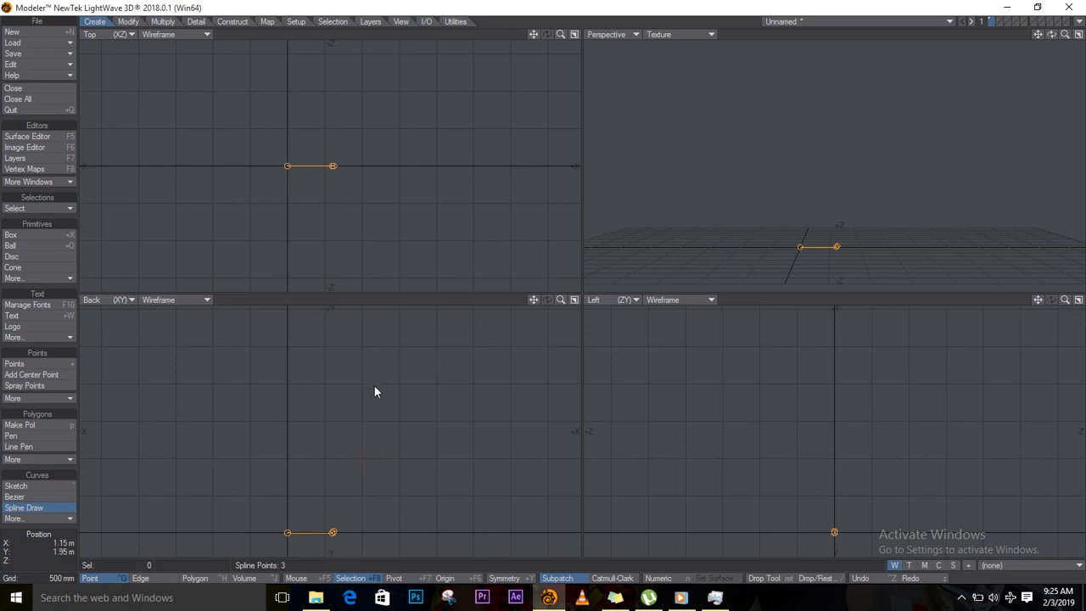
click(398, 340)
drag(399, 340, 399, 329)
scroll(400, 329, up, 5)
drag(402, 331, 402, 333)
Step: Add two closely spaced spline points for the rim's outer edge, at about X 1.57 m, Y 2.71 m
click(425, 331)
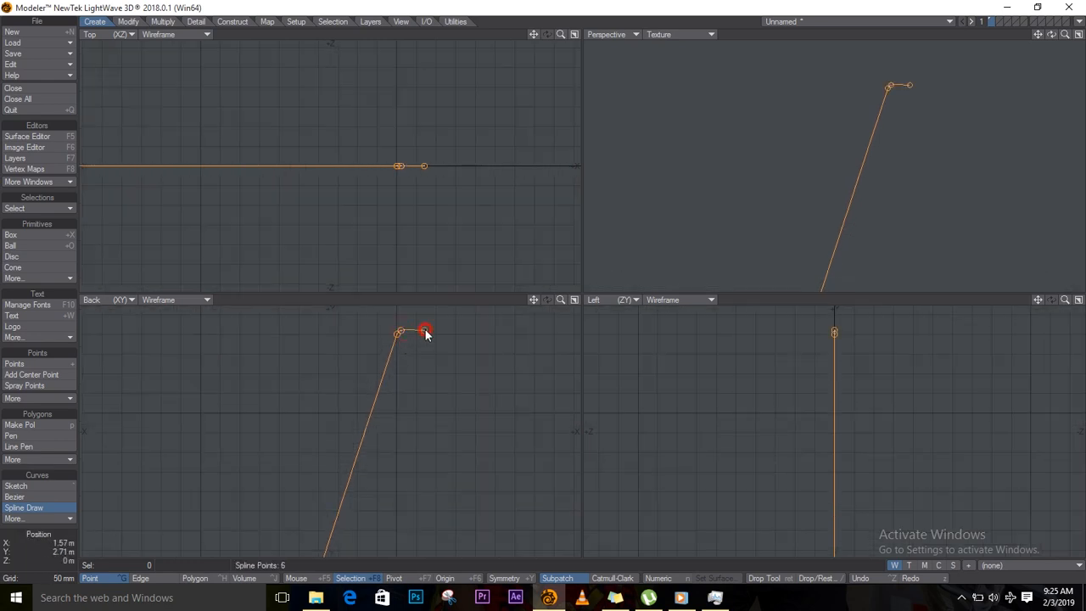
drag(425, 332, 426, 330)
click(426, 333)
drag(427, 337, 430, 337)
scroll(424, 358, down, 4)
scroll(426, 379, down, 3)
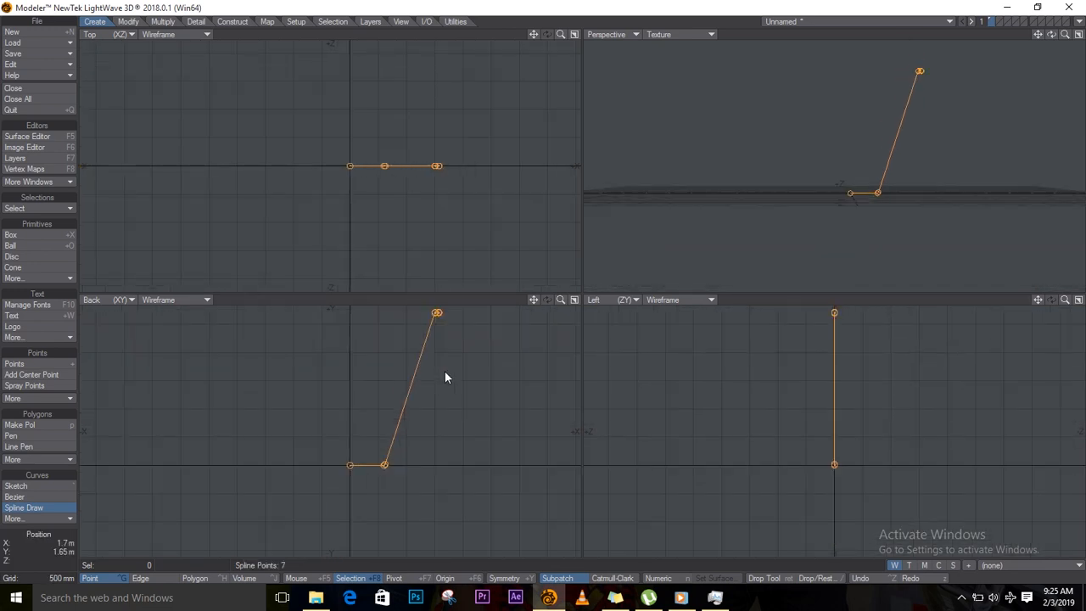
Step: Bring the outer wall down with corner points at about X 700 mm, Y -100 mm and X 650 mm, Y -120 mm
alt+shift+drag(445, 382, 444, 398)
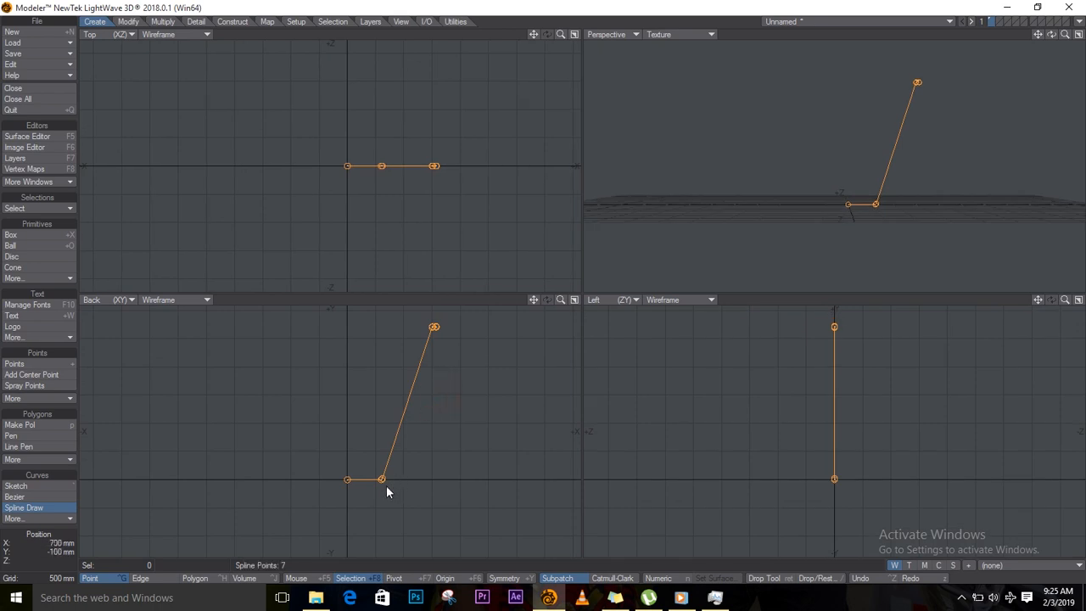
mouse_move(385, 483)
mouse_down()
mouse_move(417, 476)
mouse_move(408, 482)
mouse_up()
scroll(385, 480, up, 1)
scroll(386, 480, up, 1)
scroll(420, 458, down, 1)
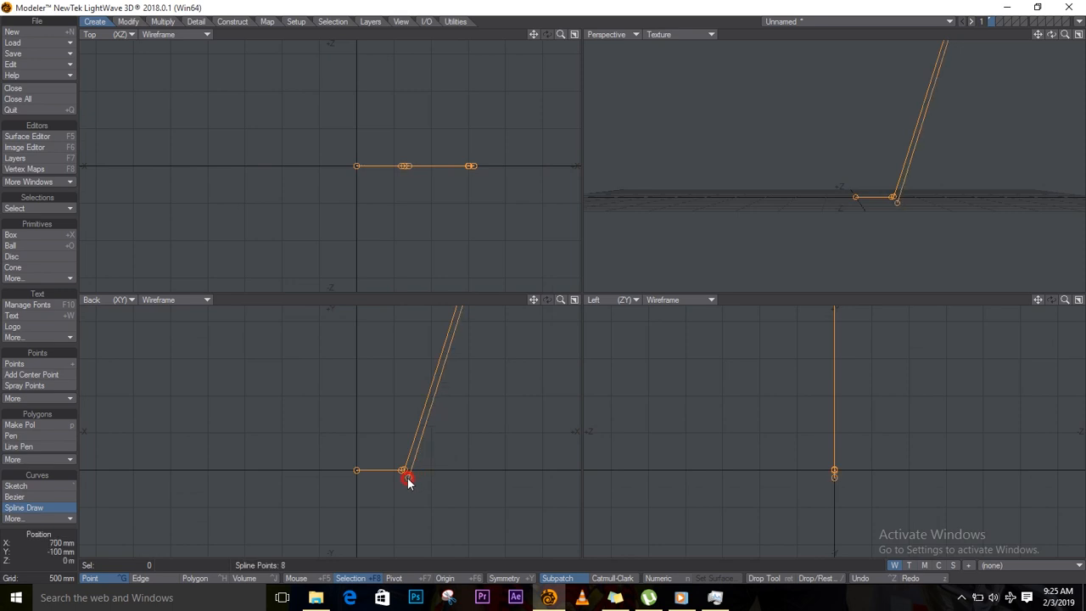
scroll(407, 479, up, 1)
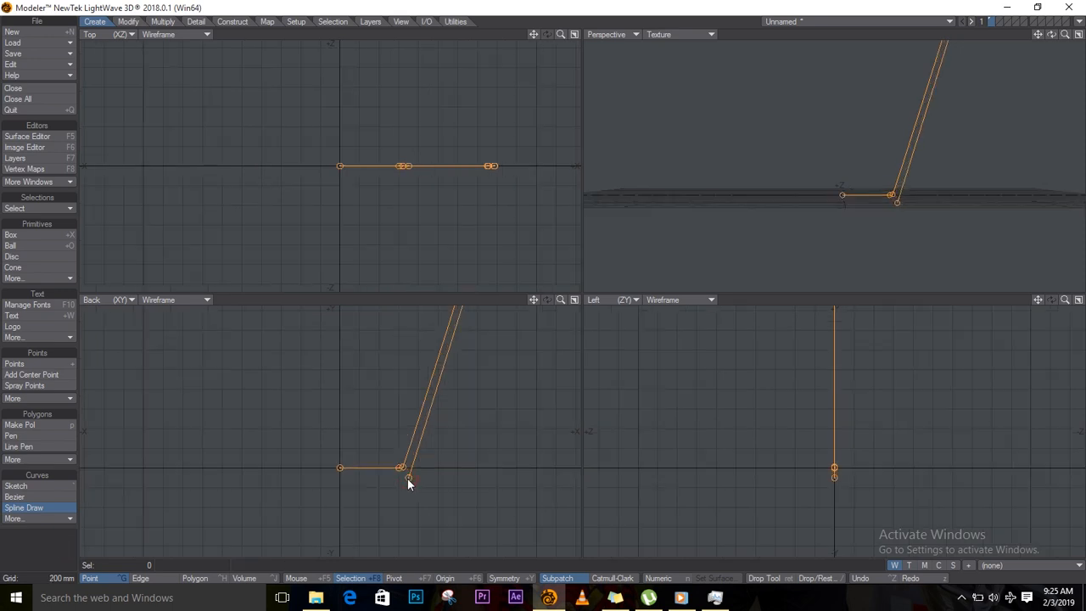
mouse_move(408, 479)
mouse_down()
mouse_move(393, 483)
mouse_move(404, 483)
mouse_up()
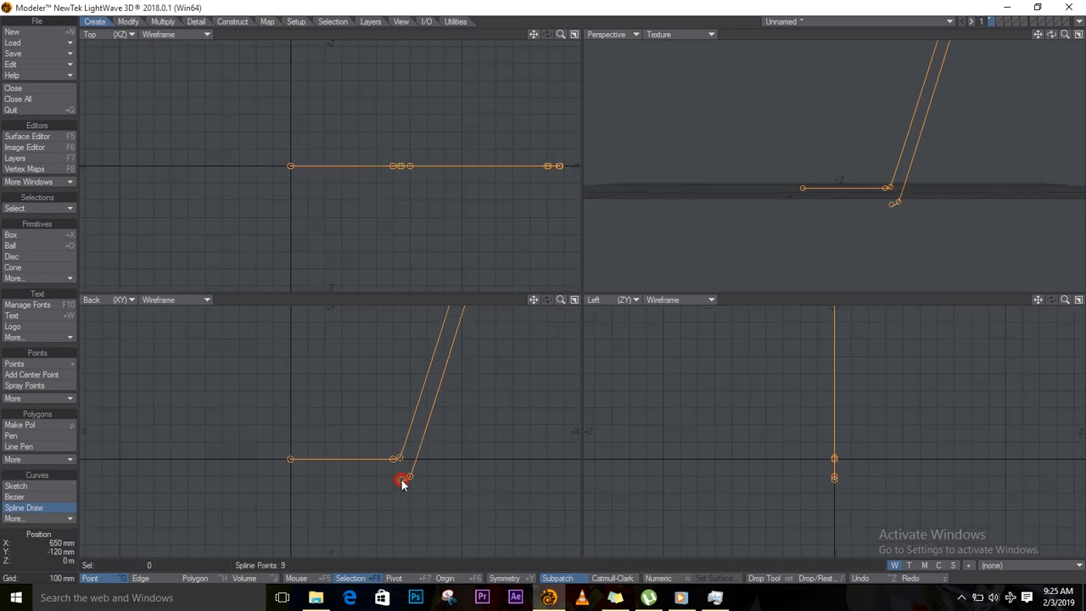
Step: Place the last underside spline point on the Y axis at about Y -120 mm and finish the curve
click(292, 480)
drag(292, 481, 291, 483)
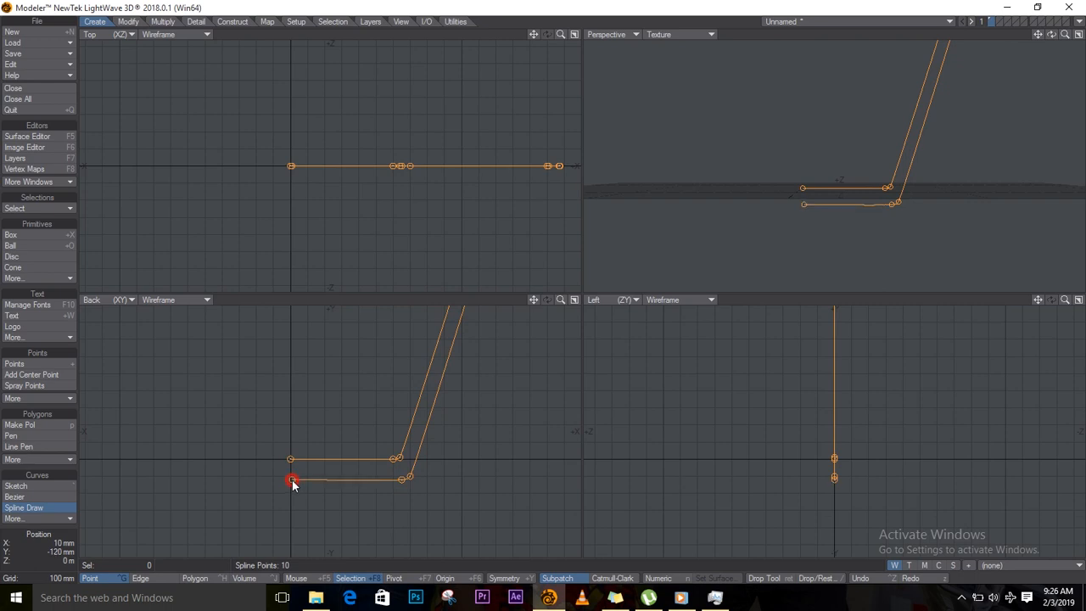
drag(292, 484, 291, 482)
drag(291, 483, 290, 479)
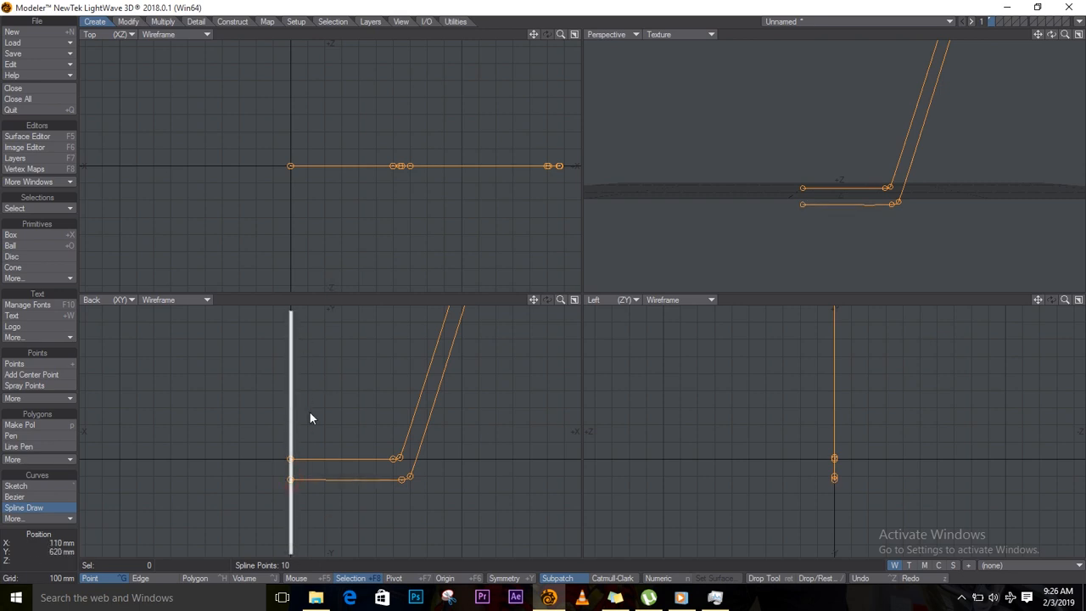
scroll(365, 397, down, 3)
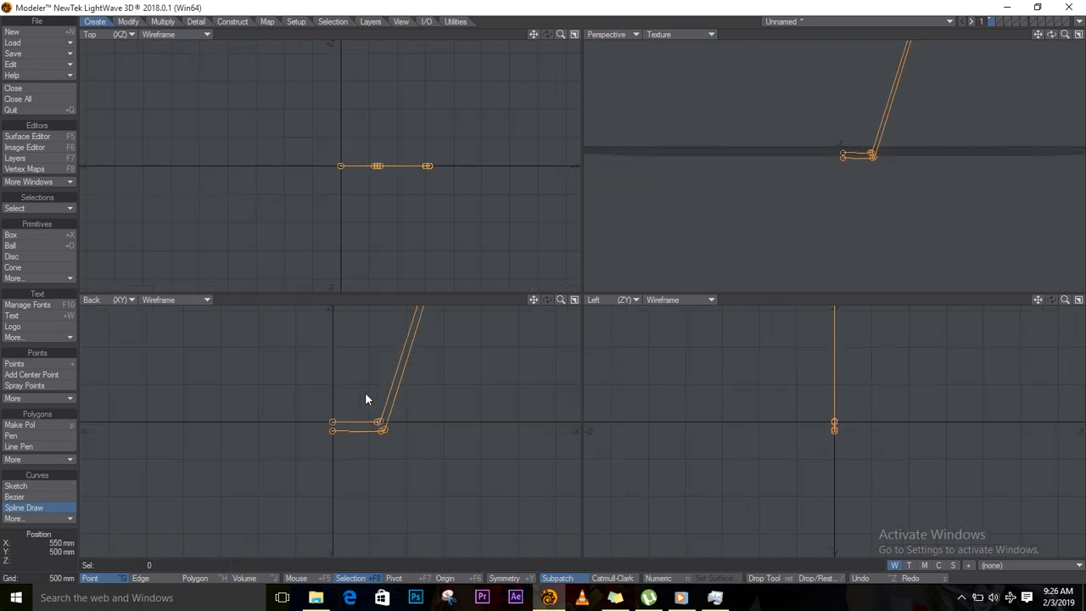
drag(398, 381, 420, 501)
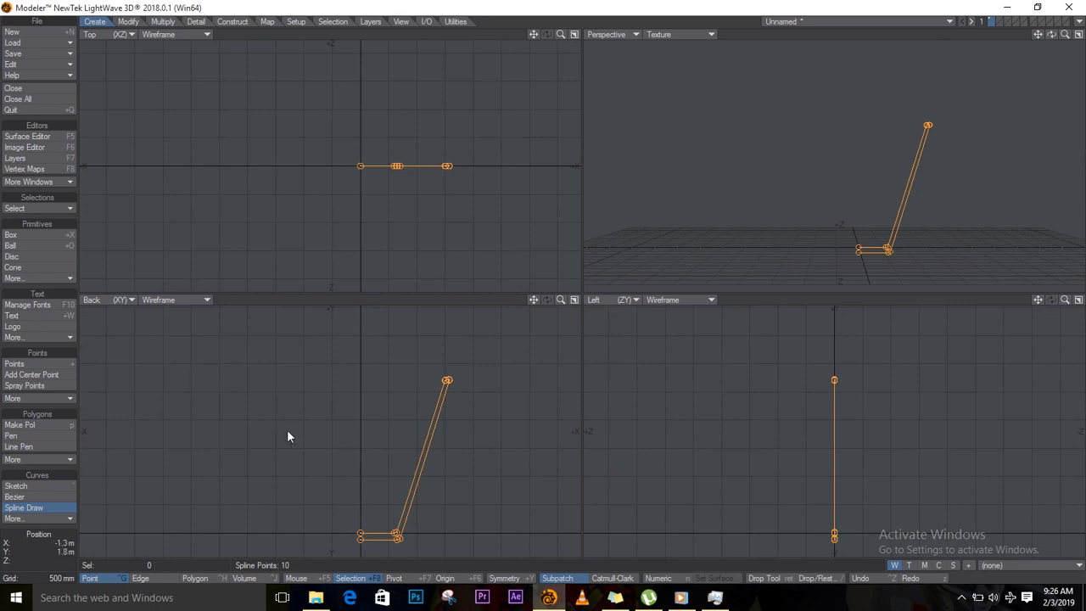
key(space)
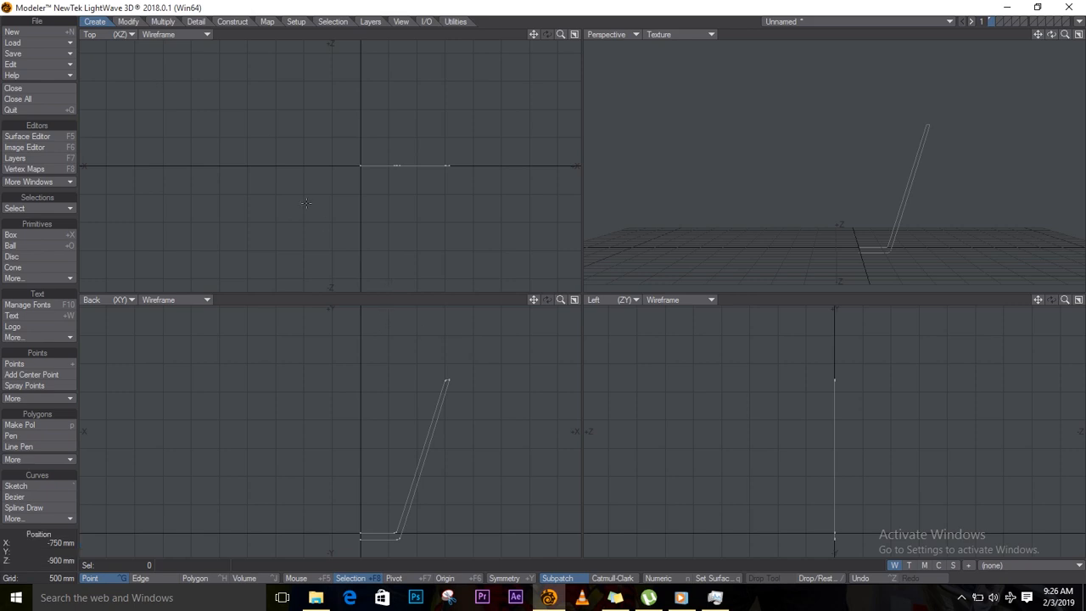
Step: Lathe the profile curve 360° around the Y axis at the origin and show the tool's numeric settings
click(163, 23)
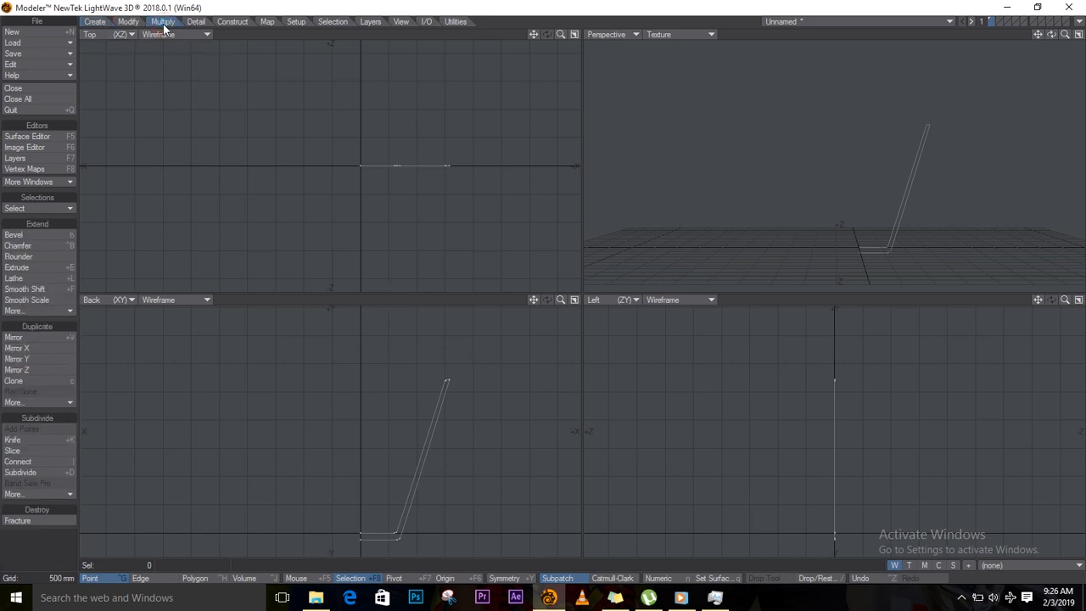
click(20, 279)
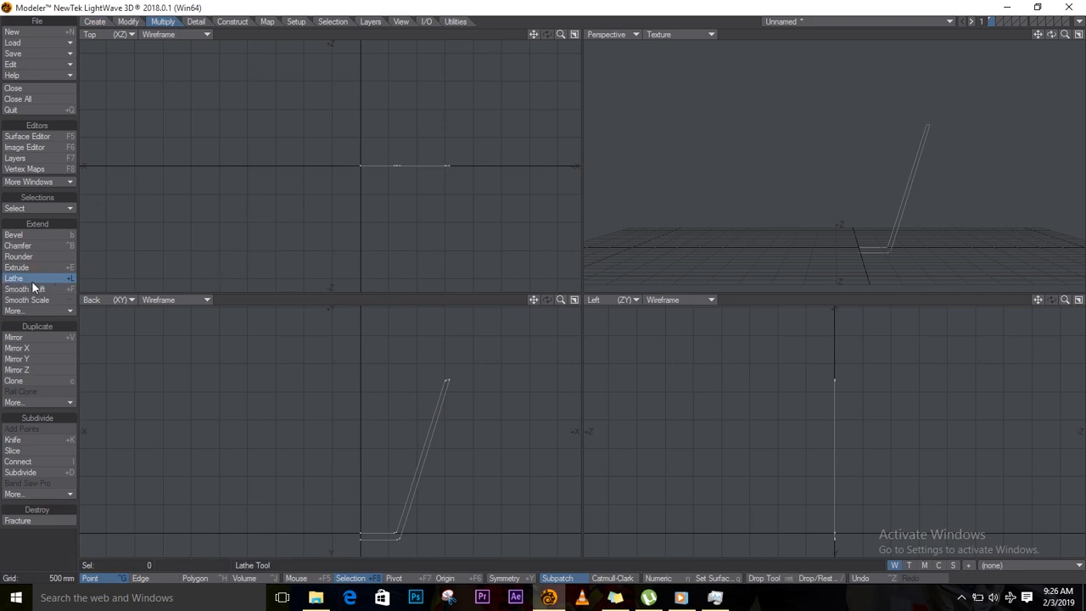
click(55, 310)
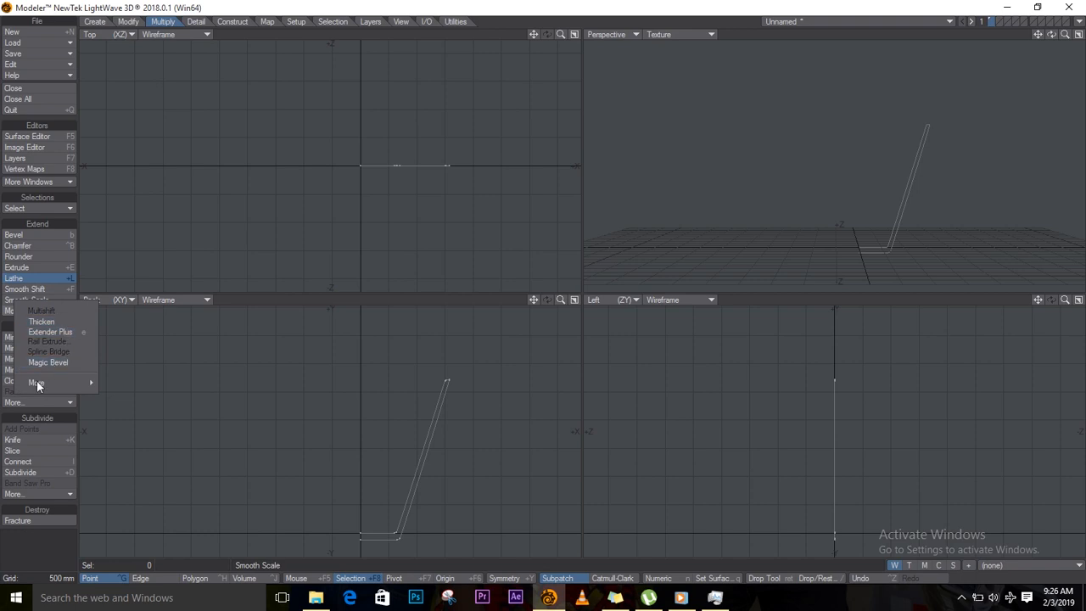
click(40, 280)
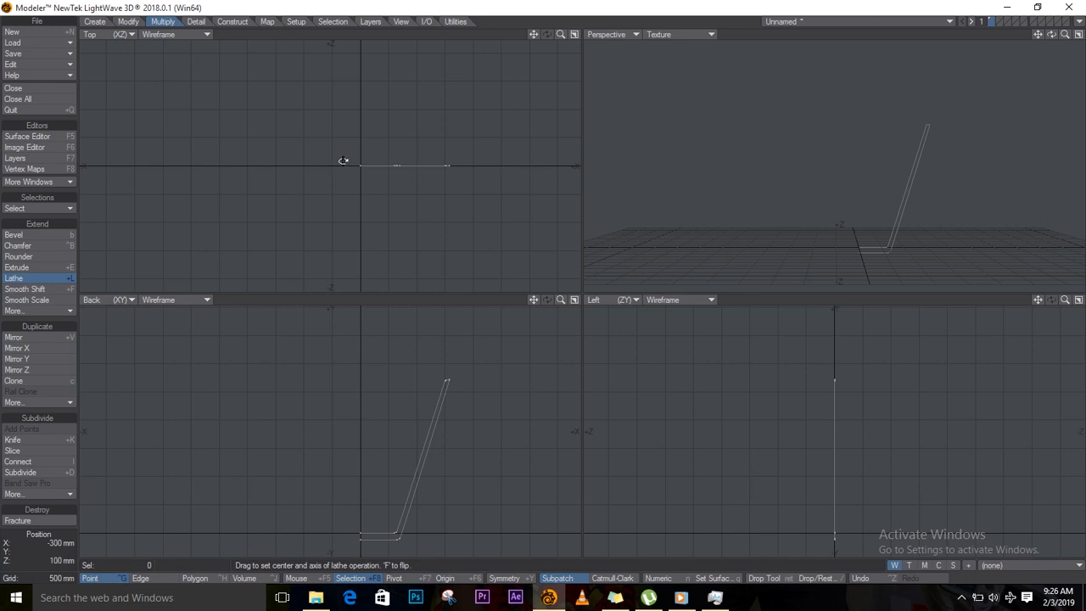
key(n)
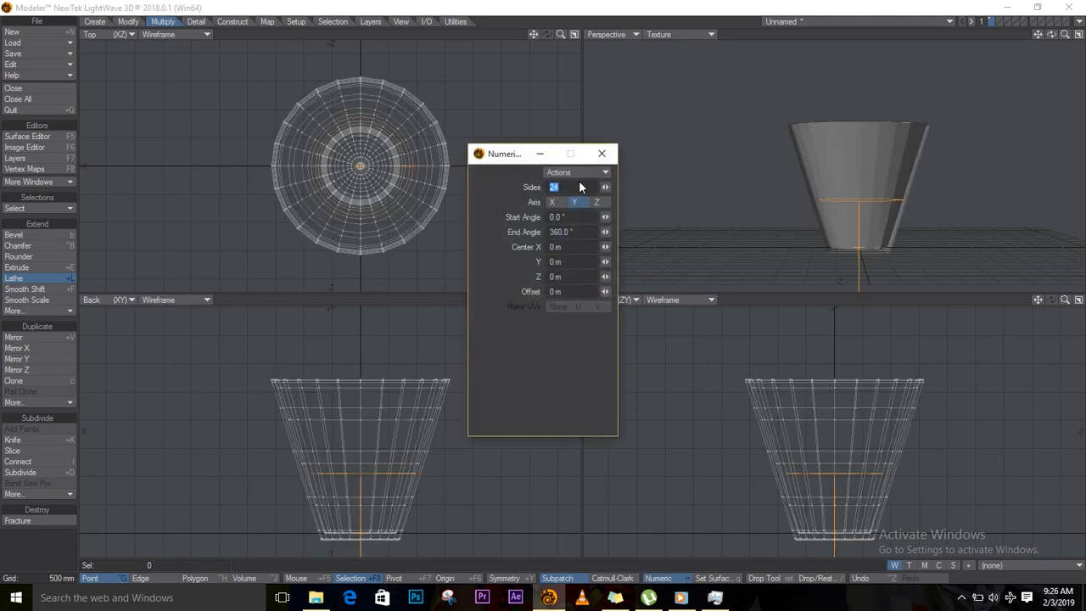
Step: Try 64 sides for the lathe, set Sides back to 24, and finish the operation
drag(567, 187, 483, 190)
mouse_move(605, 187)
mouse_down()
mouse_move(501, 188)
mouse_move(654, 175)
mouse_move(551, 185)
mouse_move(605, 187)
mouse_up()
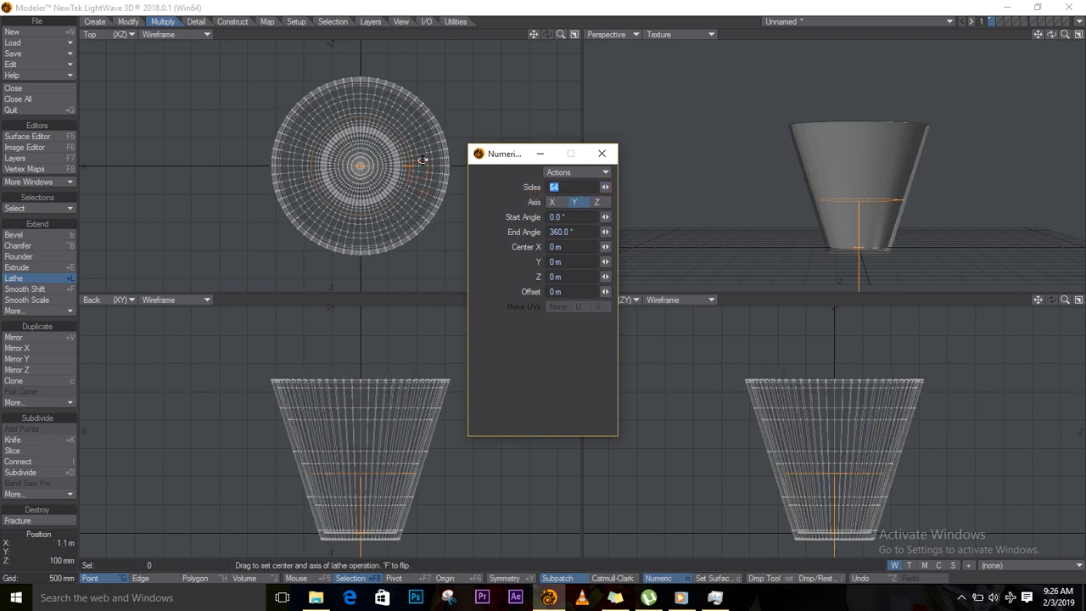
text(24)
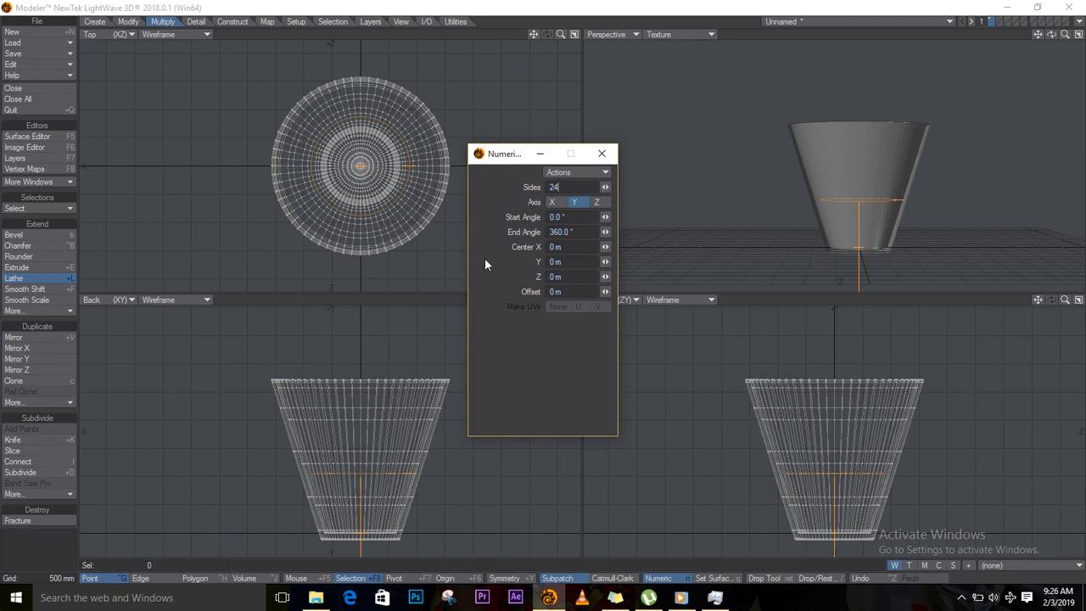
click(499, 213)
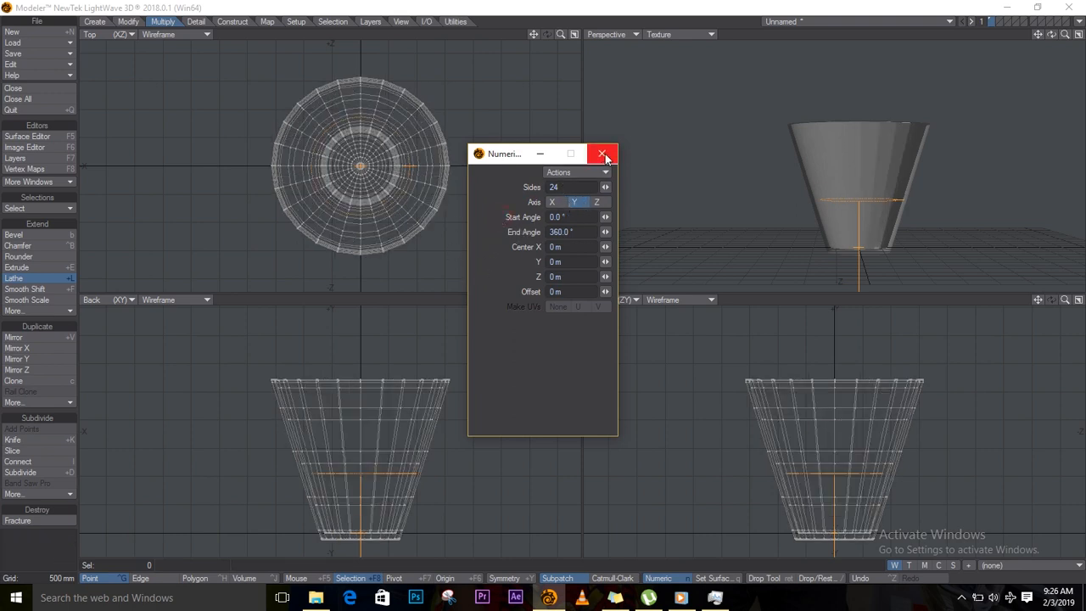
click(603, 154)
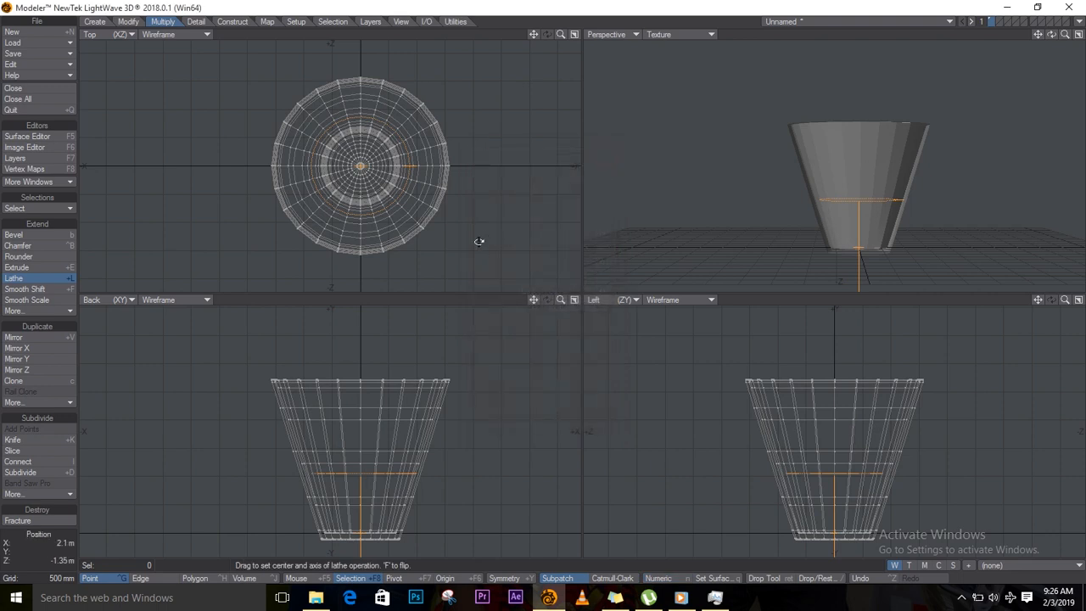
key(space)
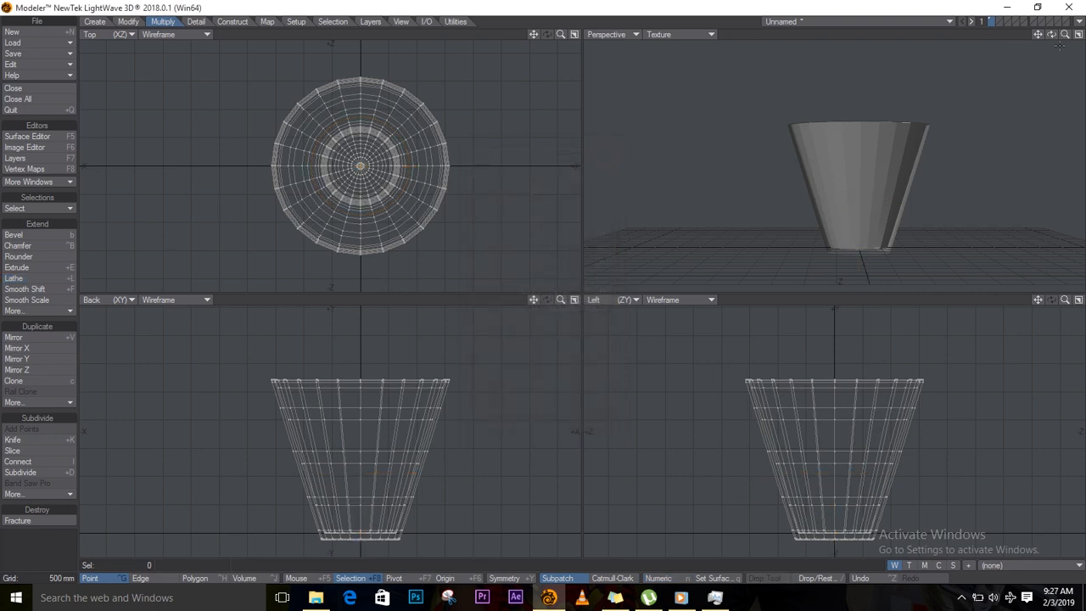
Step: Try flipping the cup's polygons while viewing the cup from above in perspective, and flip them back
drag(1051, 35, 1071, 22)
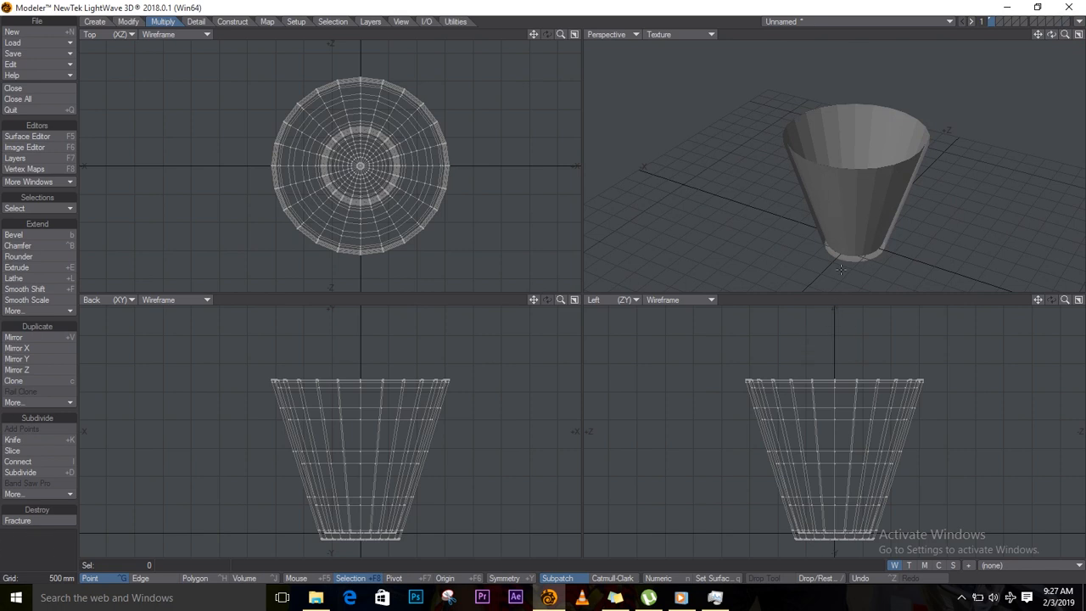
key(f)
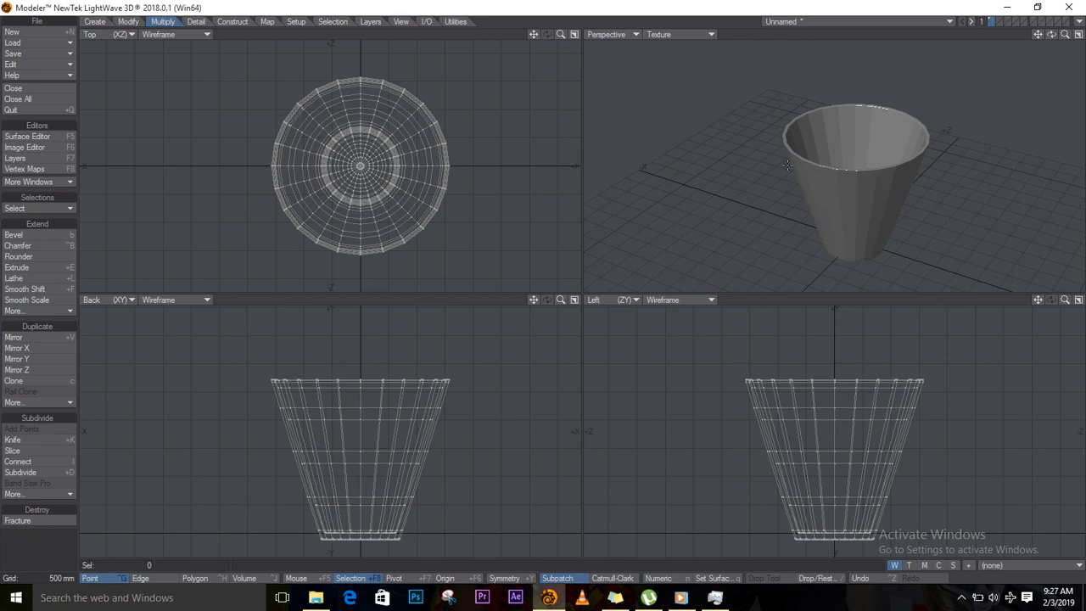
key(f)
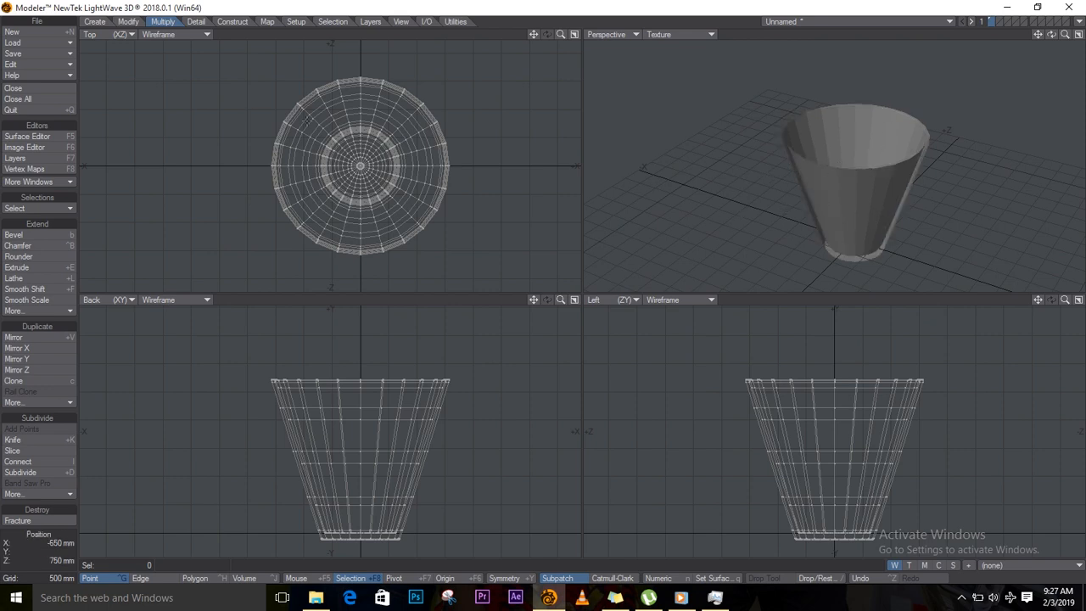
Step: Try the Double Sided option on the Default surface, turn it off again, and close the Surface Editor
click(32, 137)
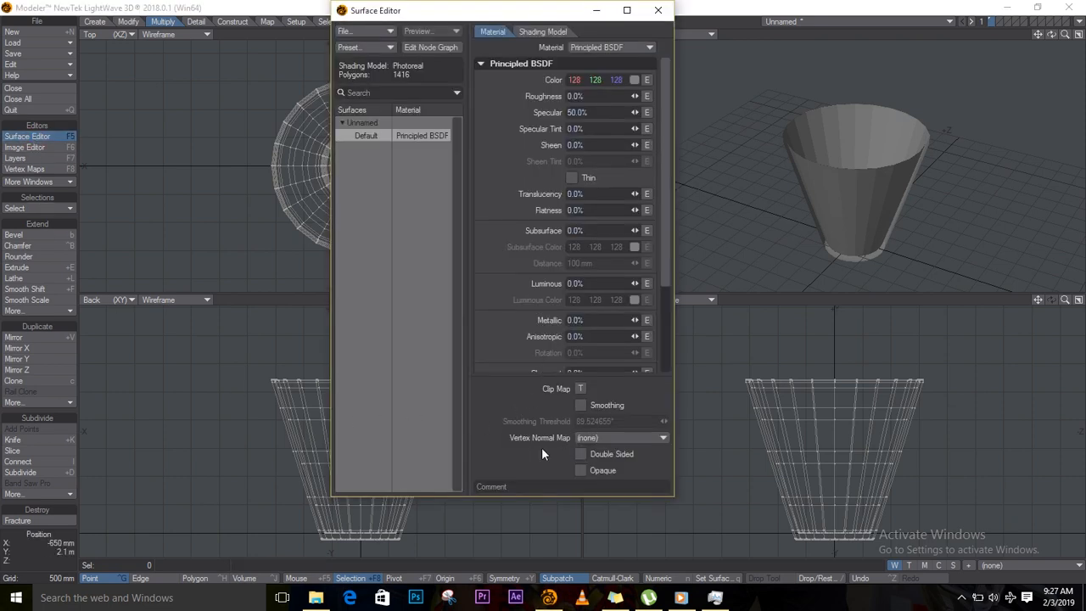
click(414, 139)
click(581, 455)
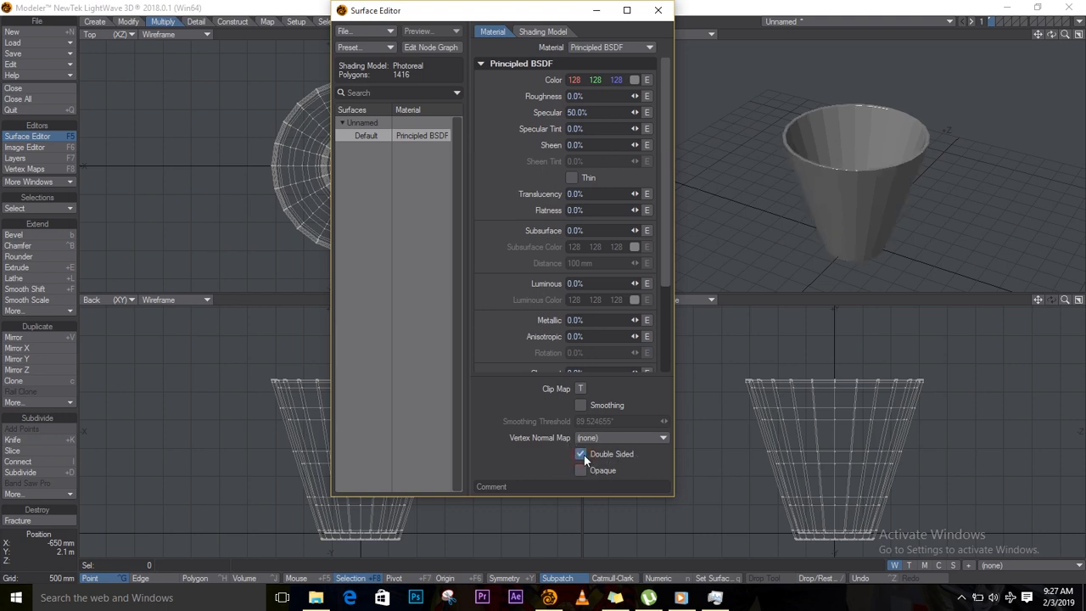
click(582, 455)
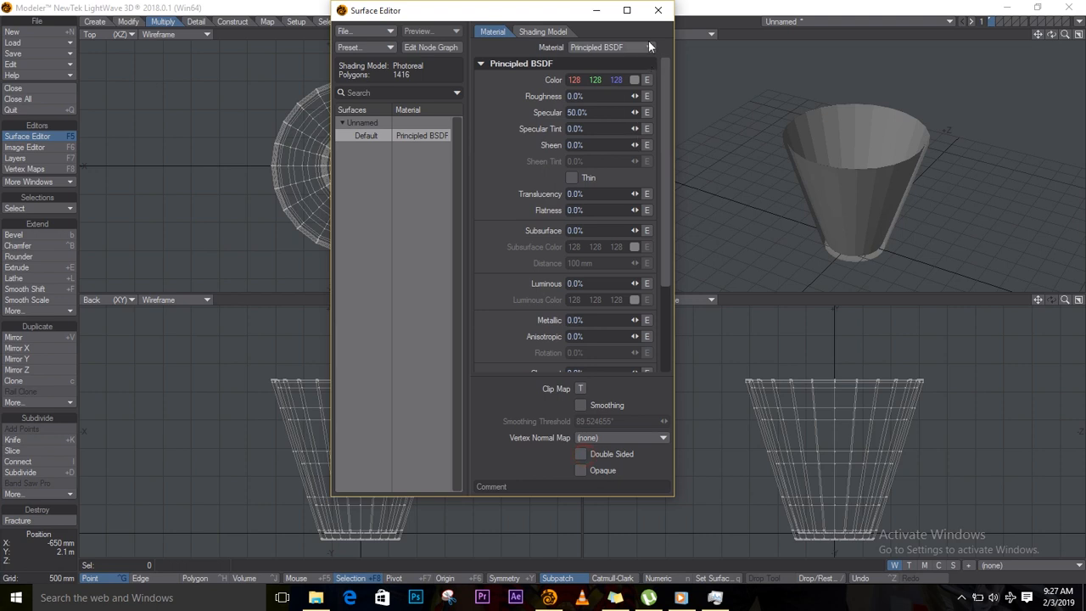
click(657, 11)
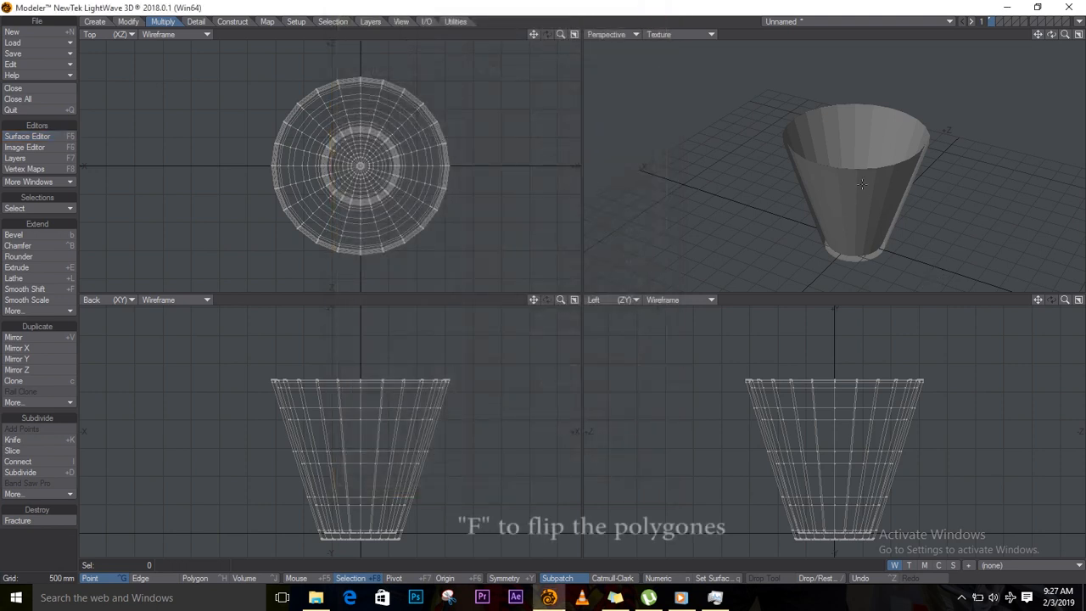
Step: Flip all of the cup's polygons so their faces point outward
key(f)
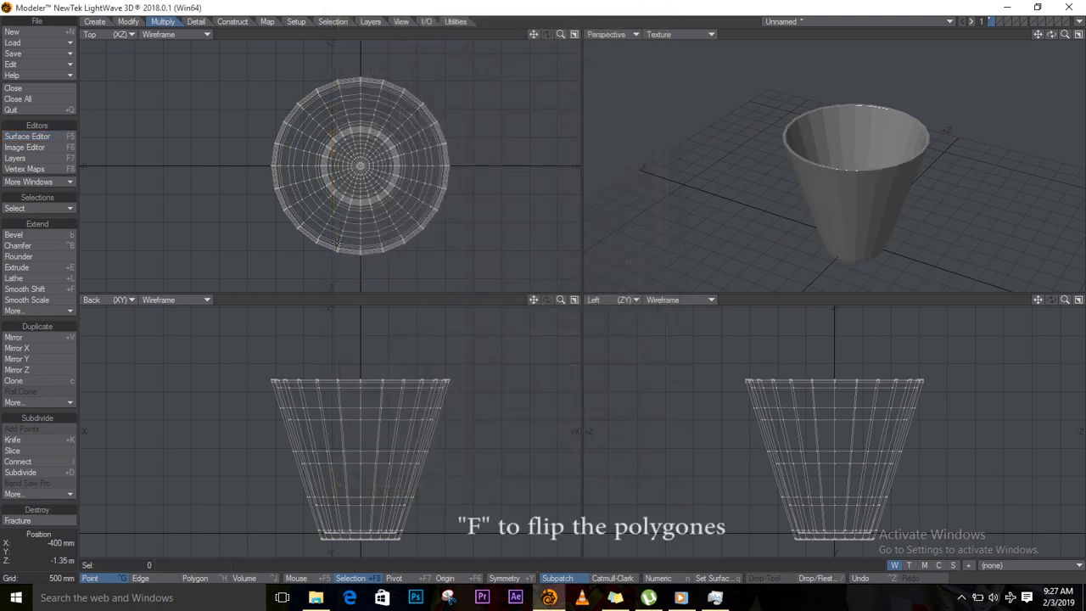
Step: Stretch the cup evenly in X and Z to about two thirds of its width and convert it to SubPatch surfaces
mouse_move(1051, 34)
mouse_down()
mouse_move(1052, 102)
mouse_move(1039, 127)
mouse_move(1027, 122)
mouse_move(1004, 145)
mouse_move(1037, 94)
mouse_up()
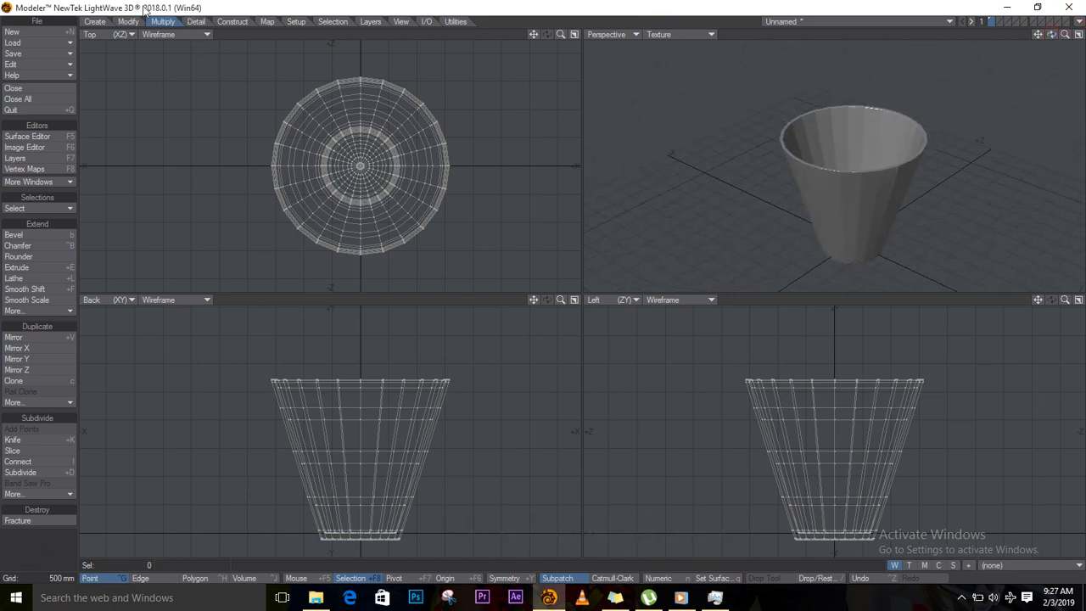
click(128, 21)
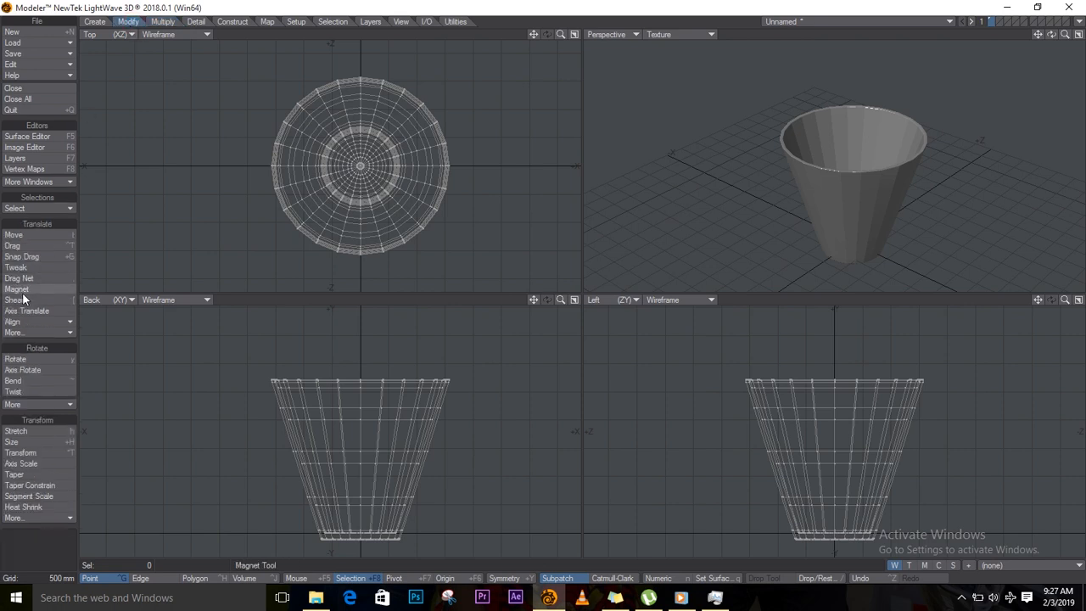
click(31, 430)
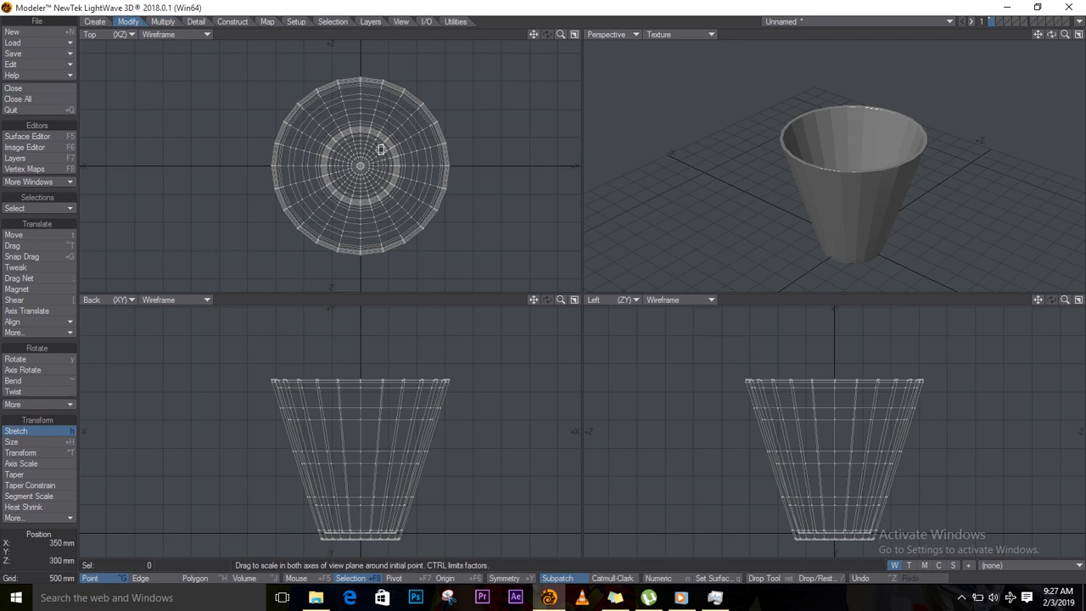
drag(397, 139, 370, 160)
drag(364, 162, 360, 169)
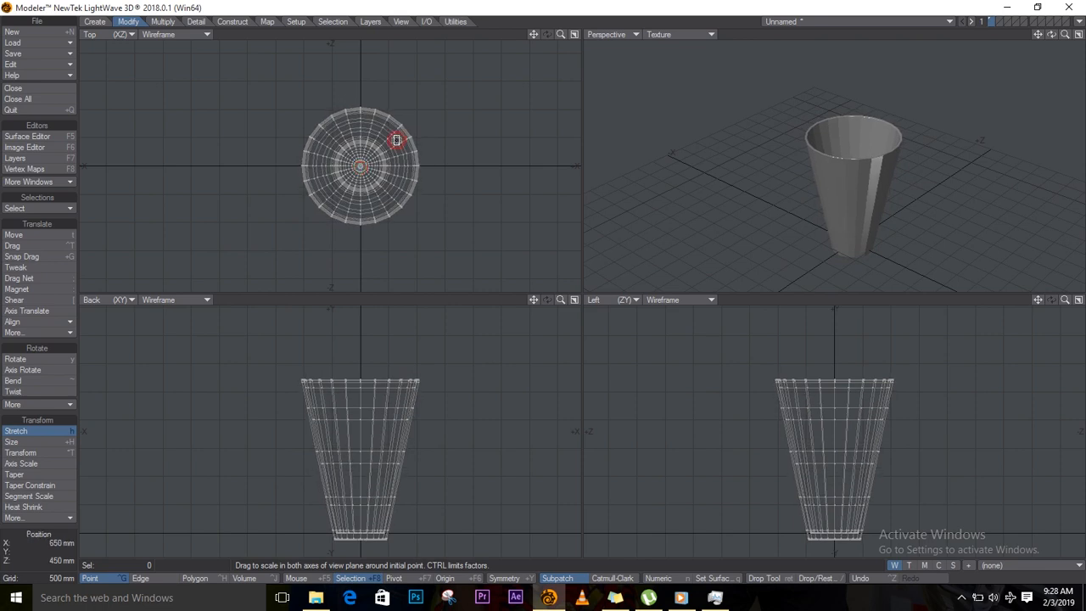
key(space)
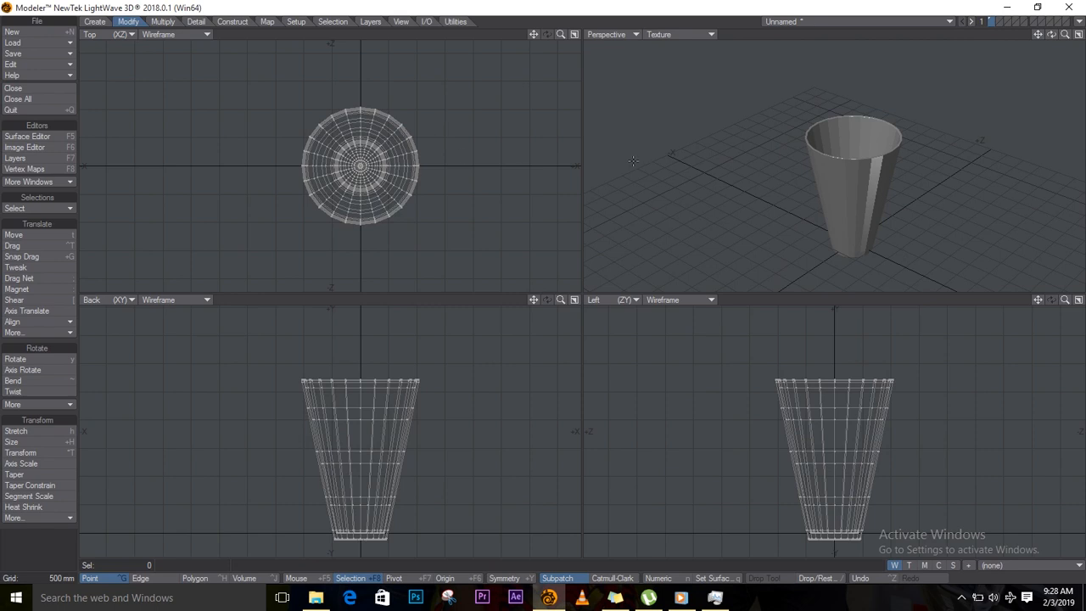
key(Tab)
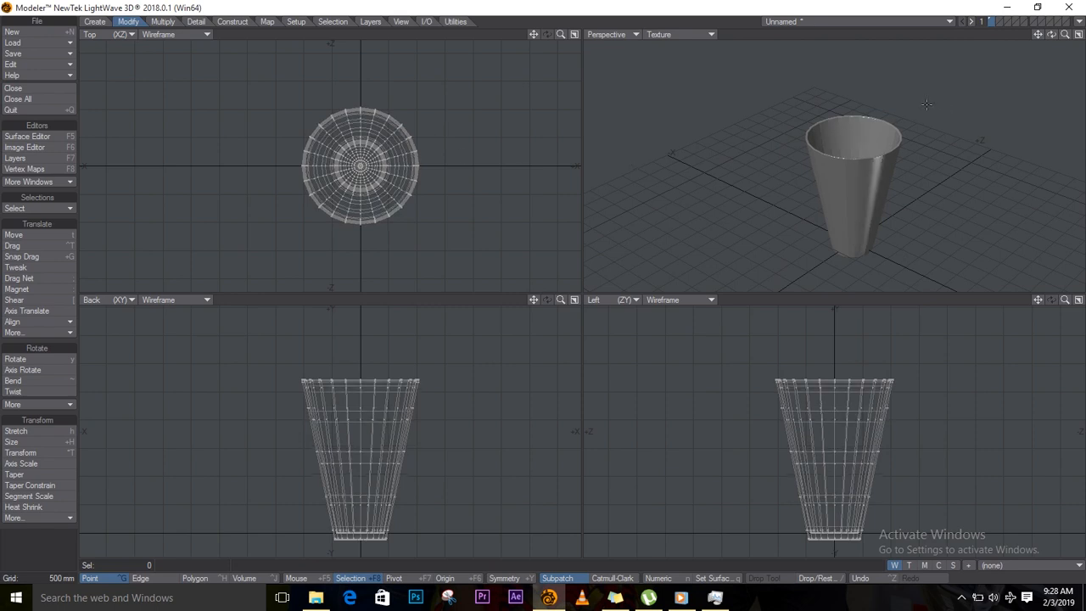
drag(1051, 34, 771, 22)
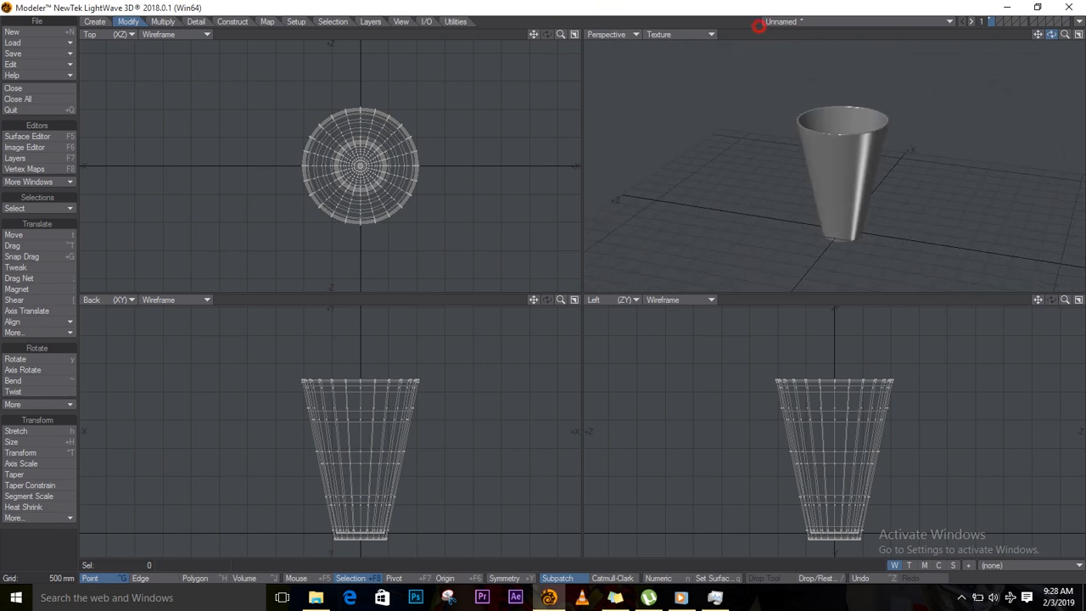
Step: Save the object as "Cup 002" in the Objects folder
key(s)
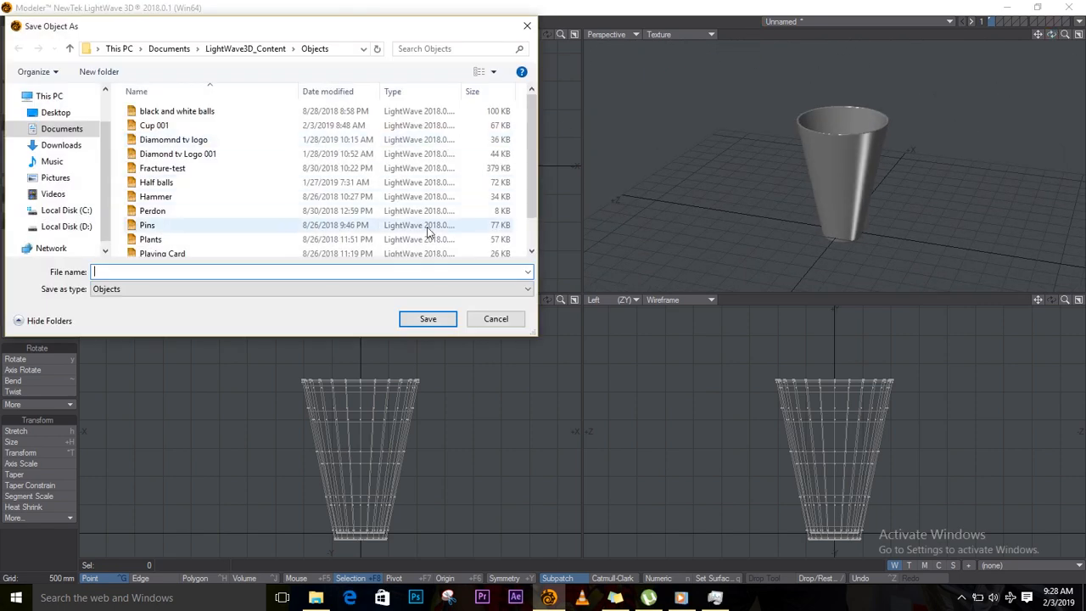
text(Cu)
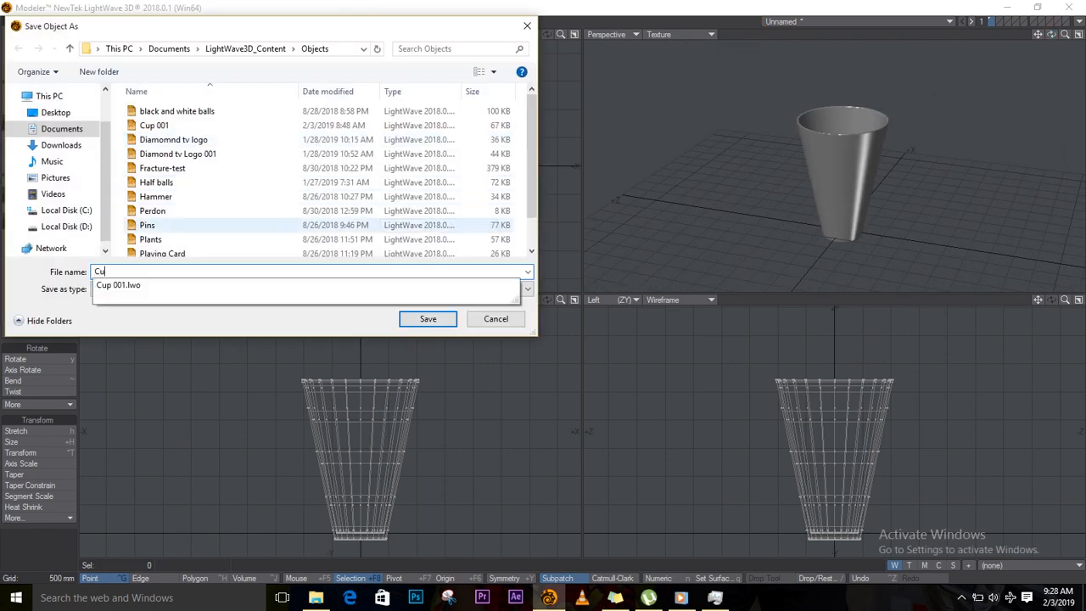
text(pm)
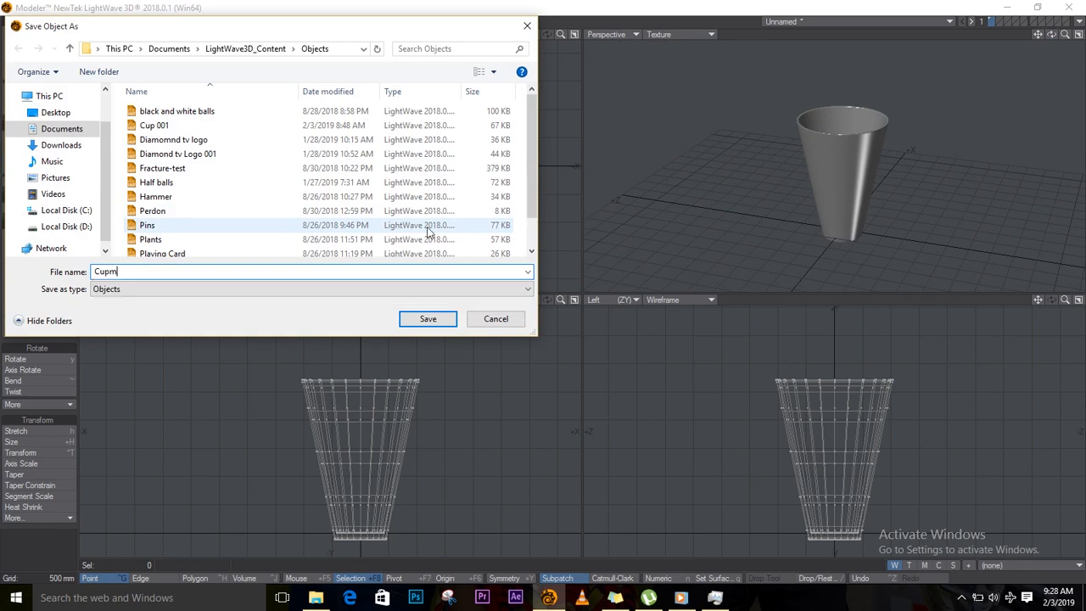
key(BackSpace)
text(002)
key(Return)
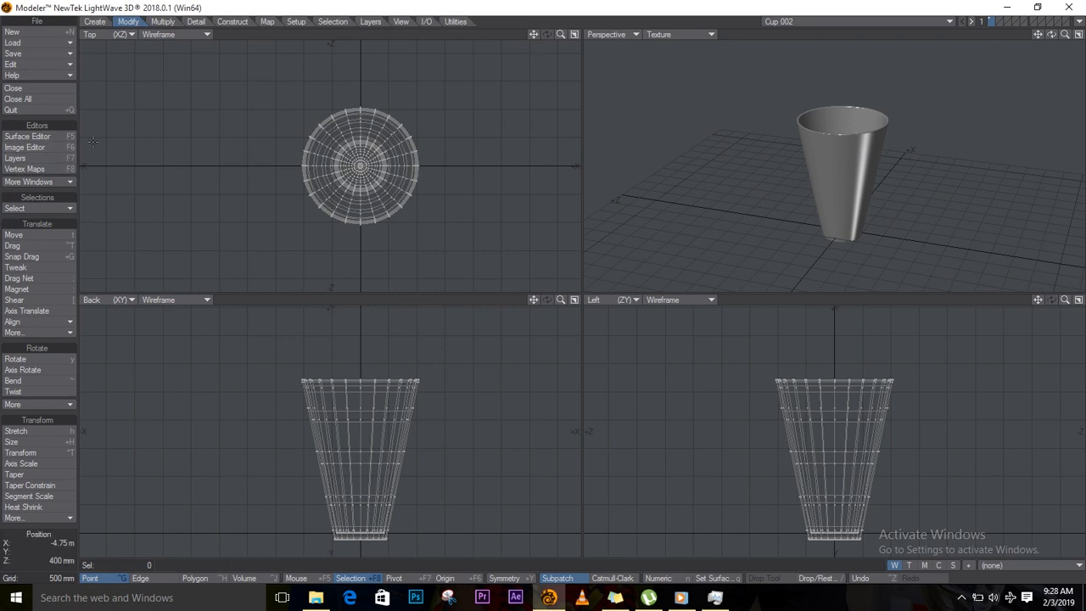
Step: Assign a new surface named Cup to the model, with Make Default off and Smoothing on
click(709, 581)
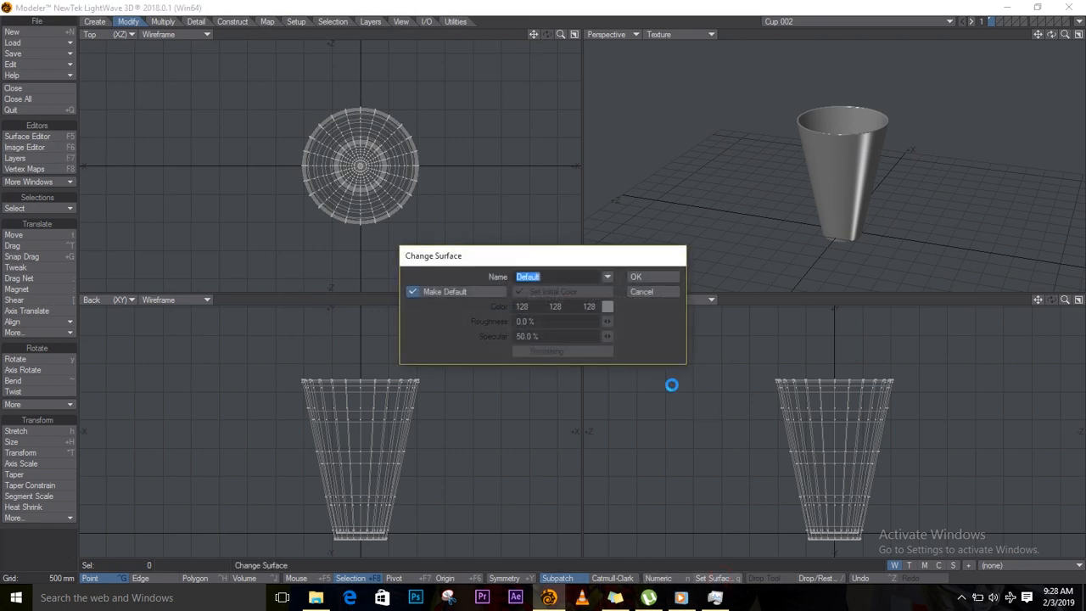
click(448, 292)
drag(549, 279, 359, 270)
text(Cu)
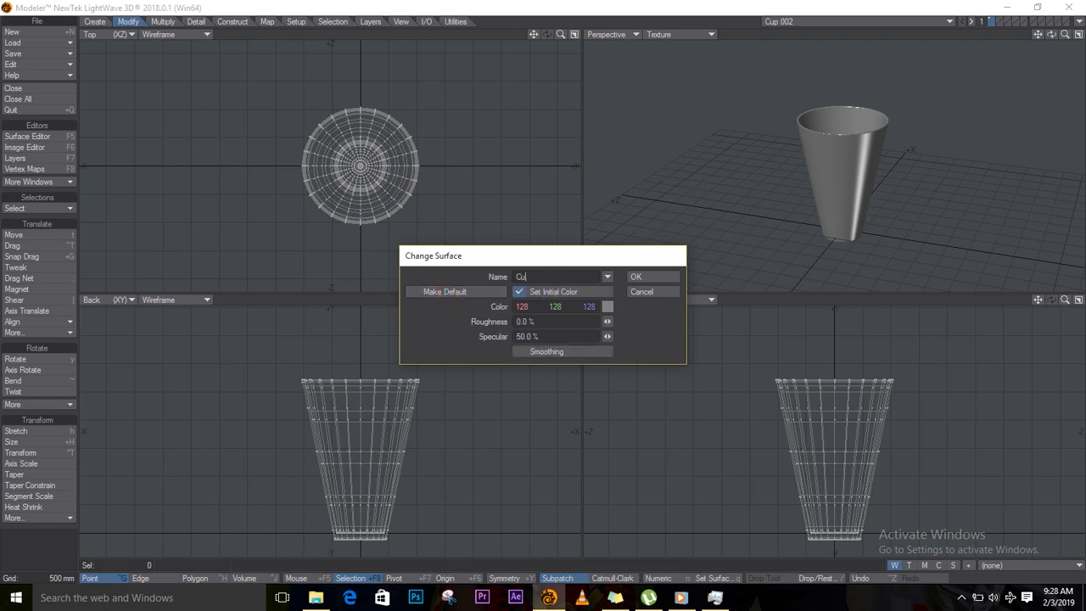
click(388, 328)
click(559, 351)
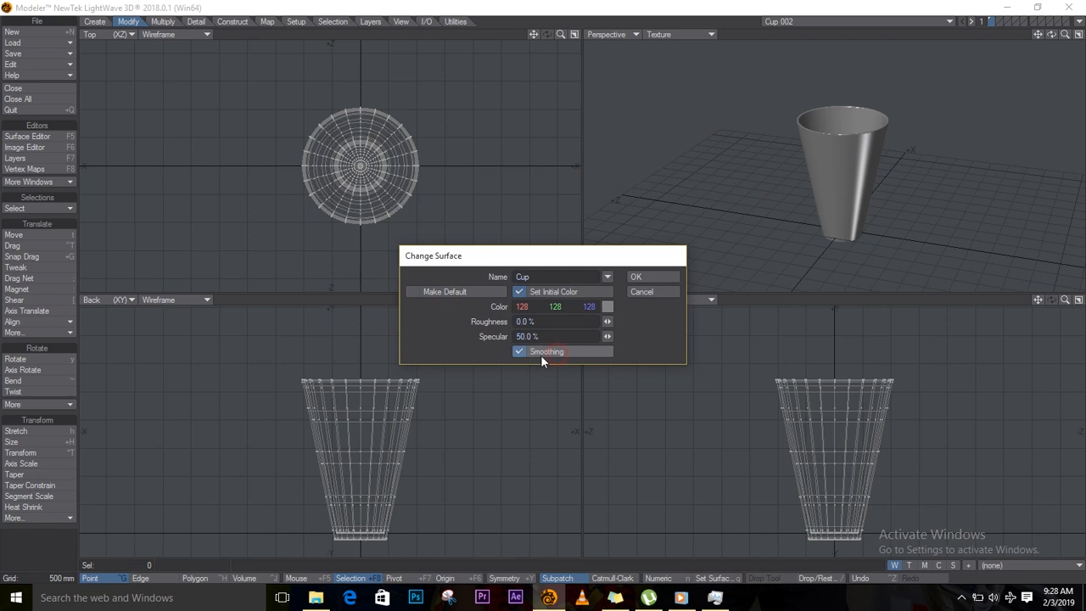
click(648, 279)
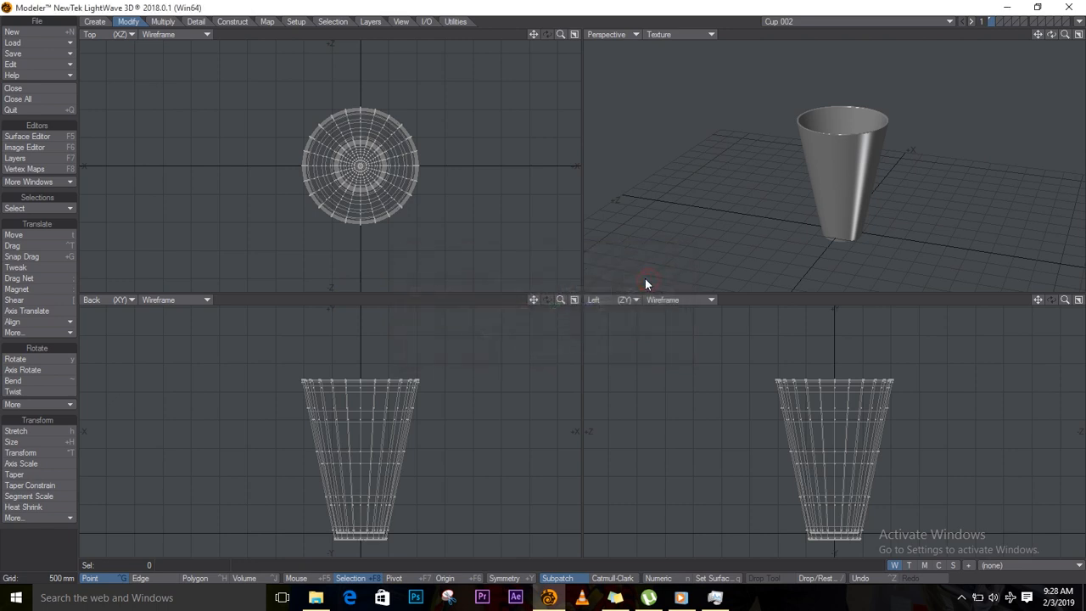
Step: Set the Cup surface's Transparency to 70% and close the Surface Editor
click(30, 136)
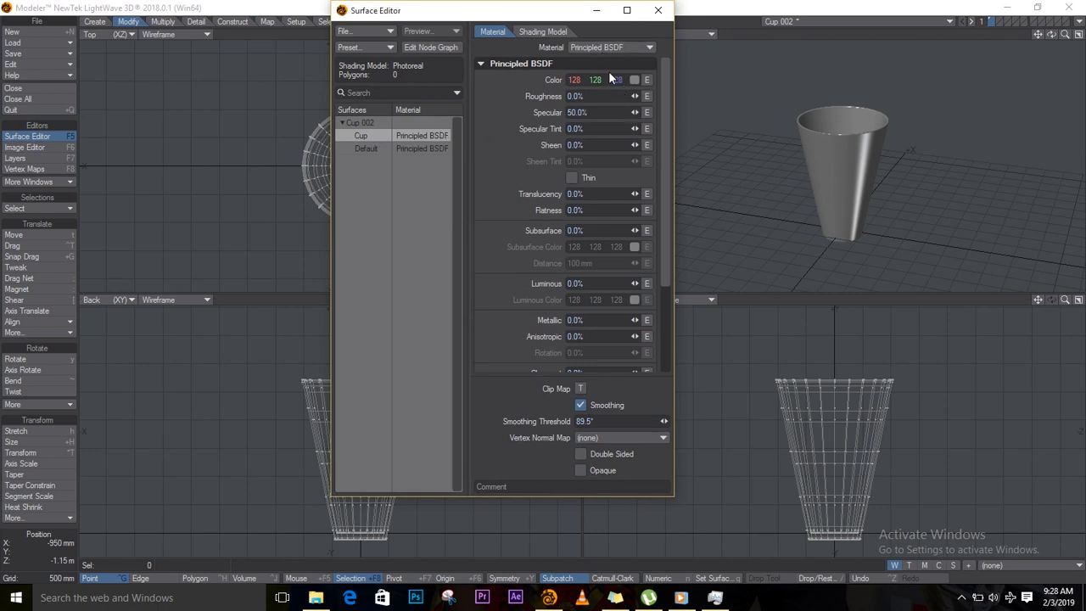
scroll(587, 348, down, 3)
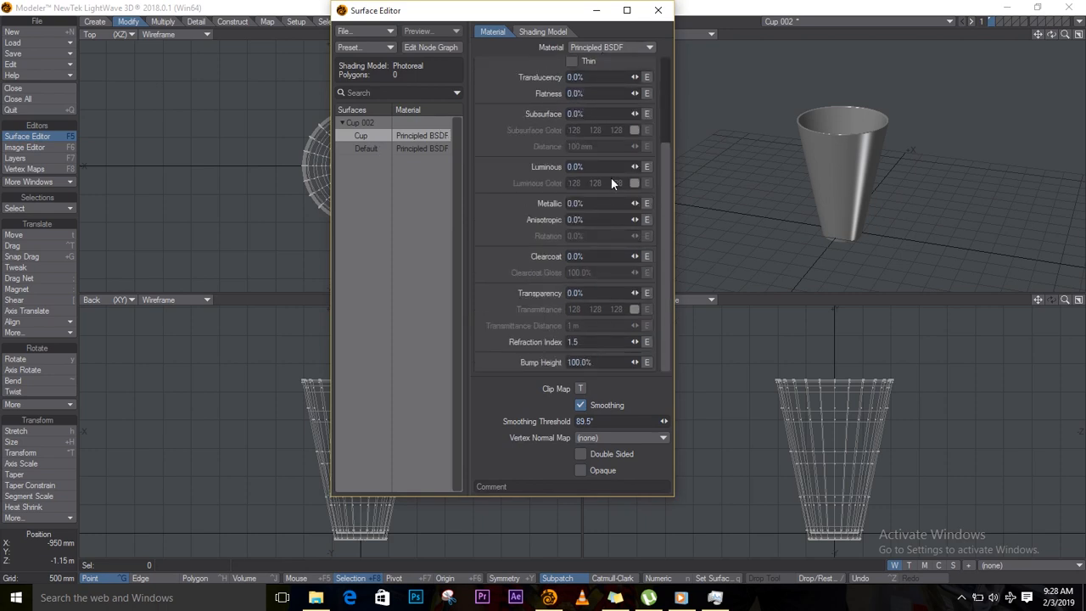
double_click(594, 292)
text(70)
key(Return)
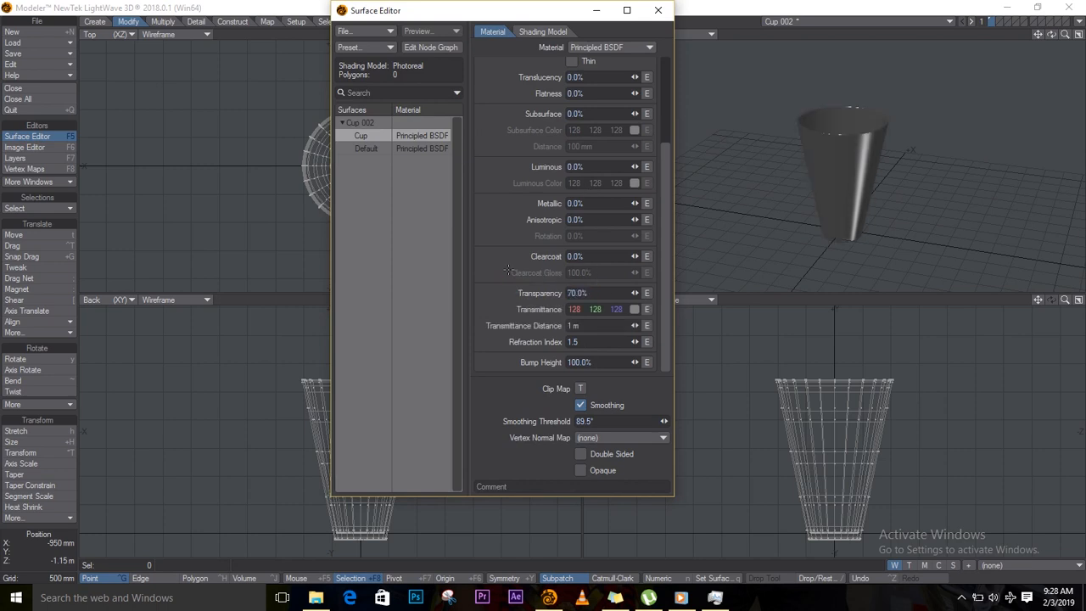
click(658, 10)
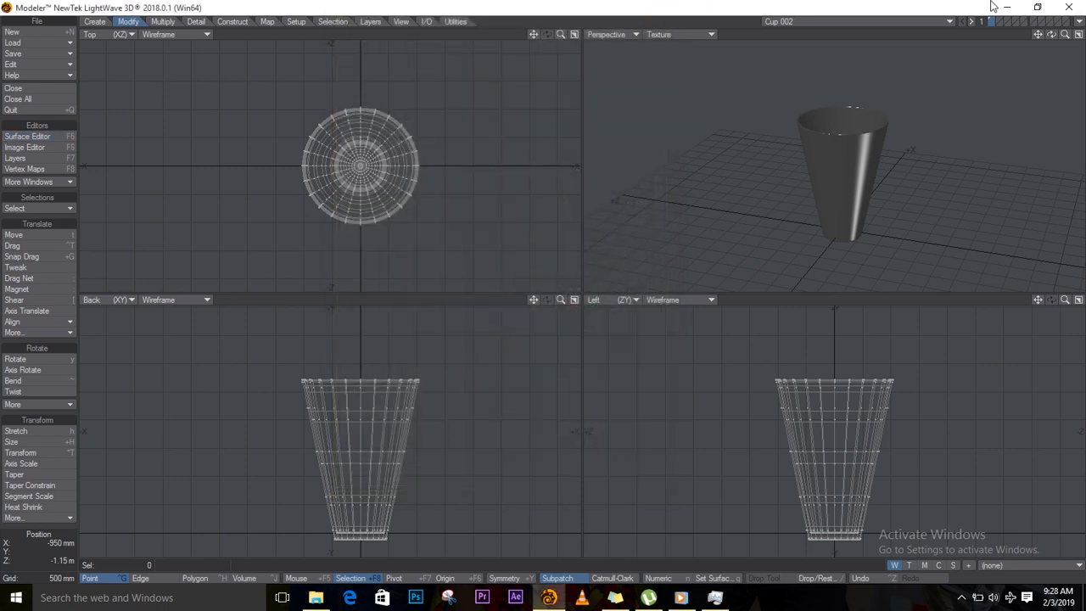
Step: Make the empty second layer active with the cup's layer shown in the background
click(996, 21)
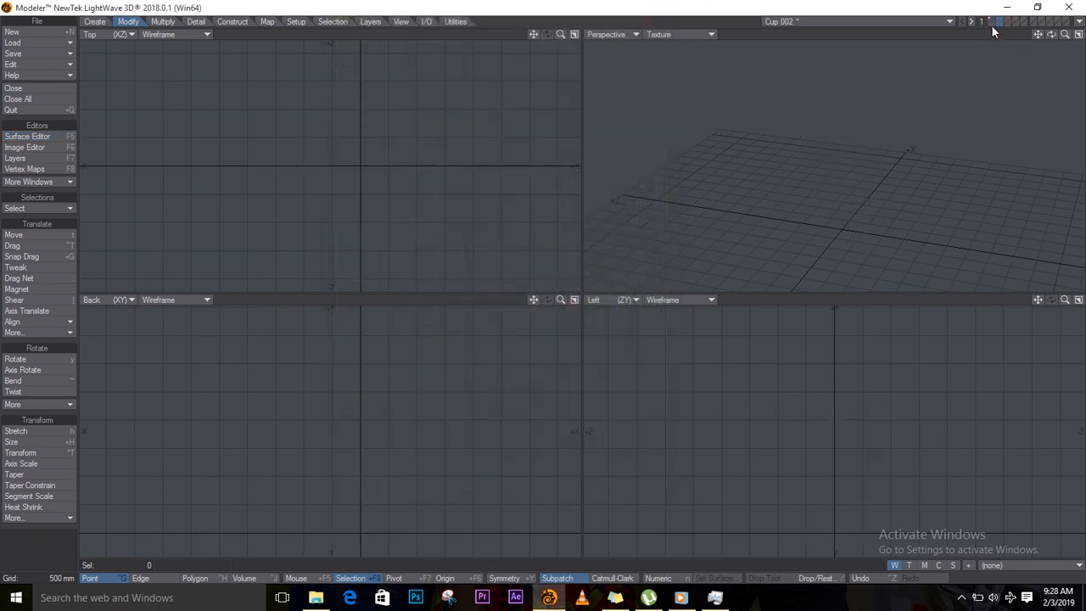
click(991, 23)
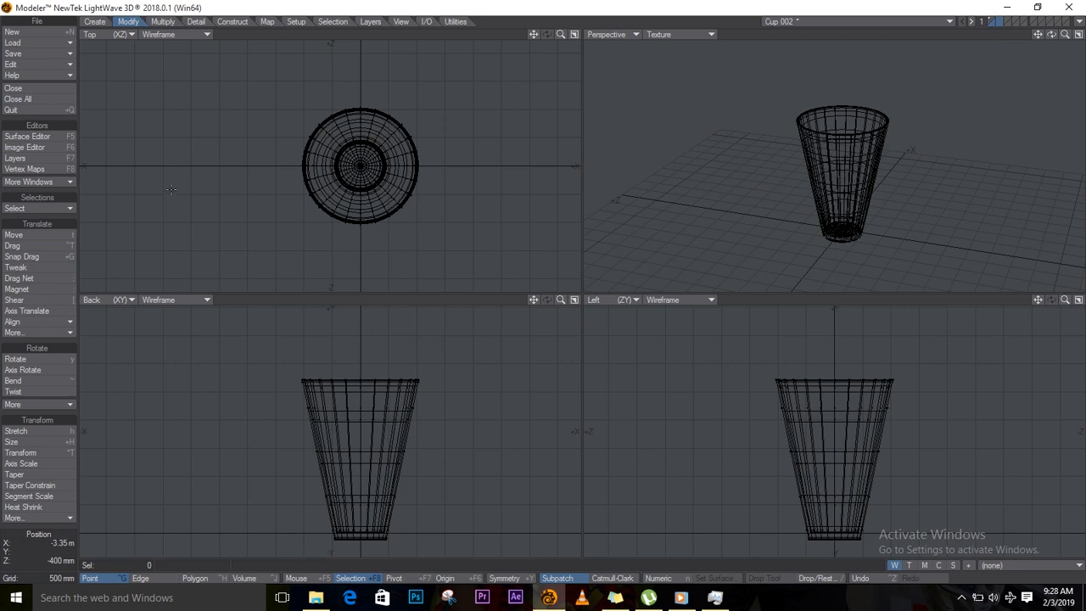
ctrl+alt+drag(236, 160, 181, 232)
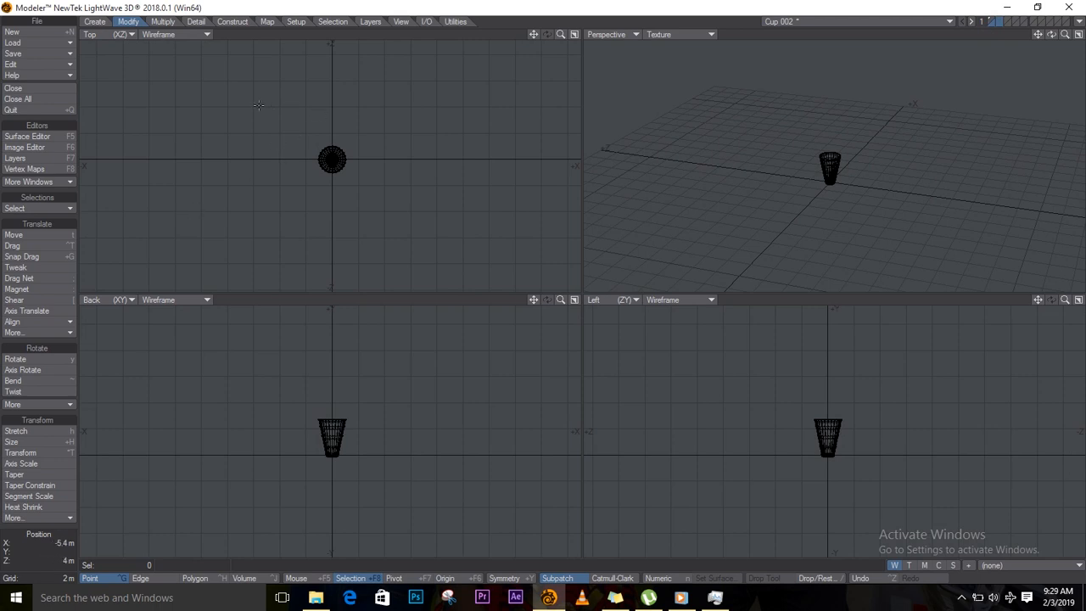
Step: Draw a large, thin flat box spanning the views as the ground and center it at the origin beneath the cup
click(102, 22)
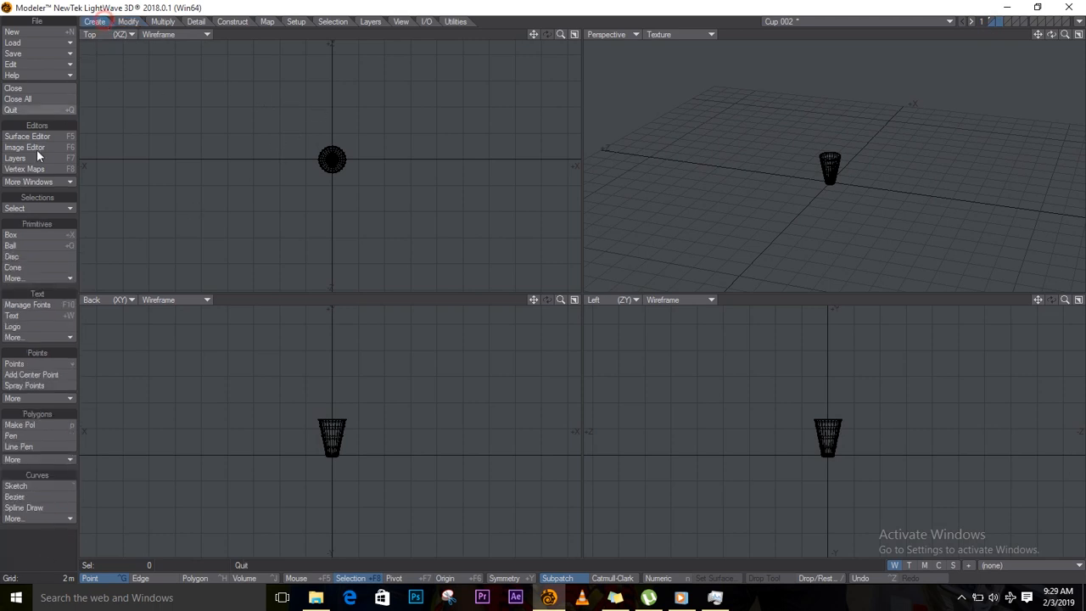
click(12, 235)
drag(86, 48, 577, 289)
drag(708, 426, 612, 433)
drag(952, 433, 1073, 434)
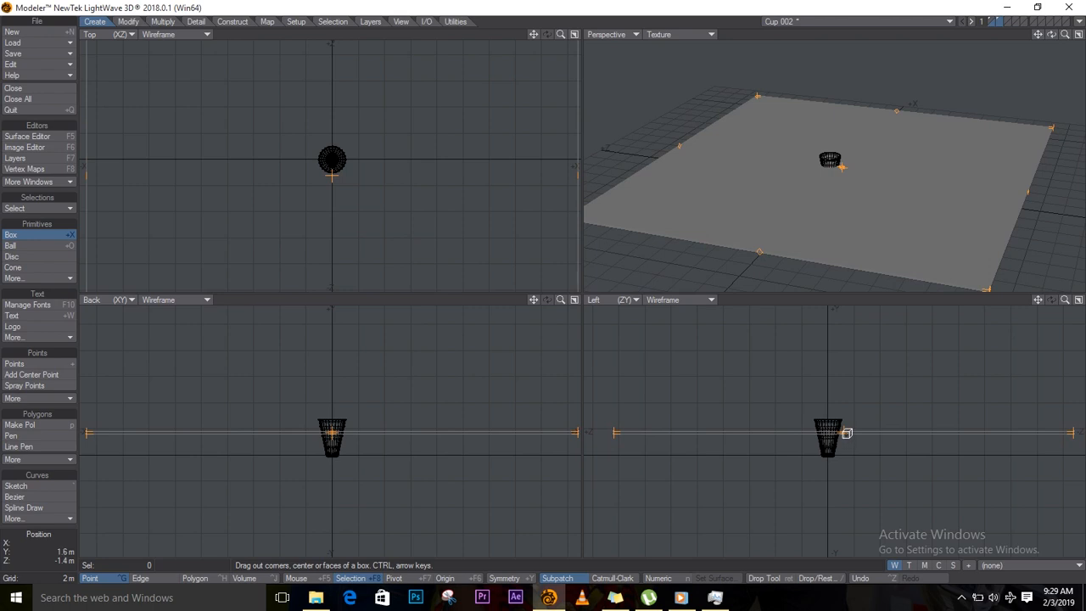
key(space)
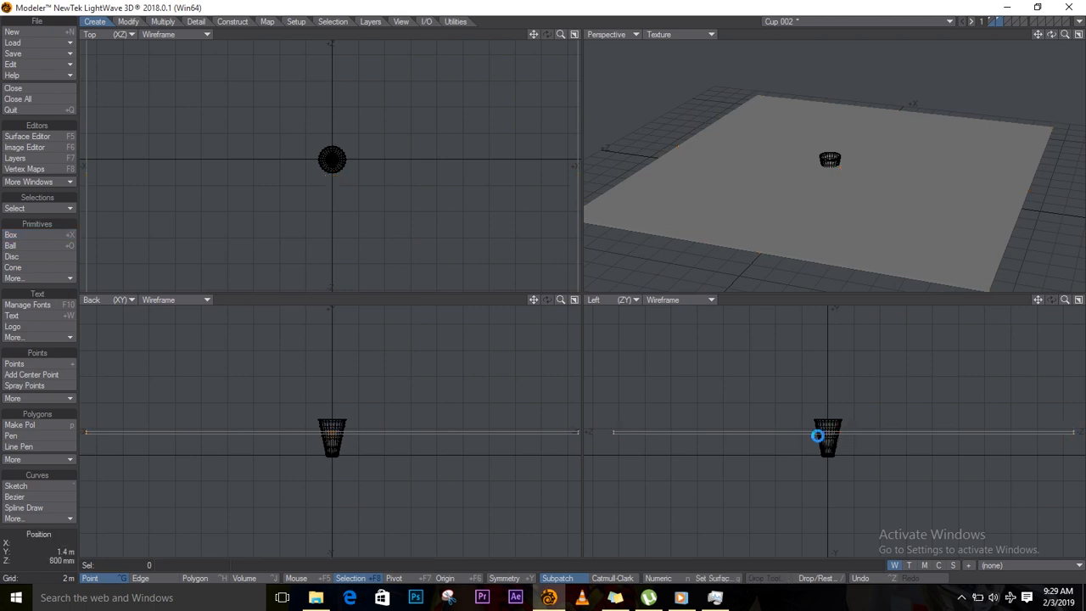
key(F2)
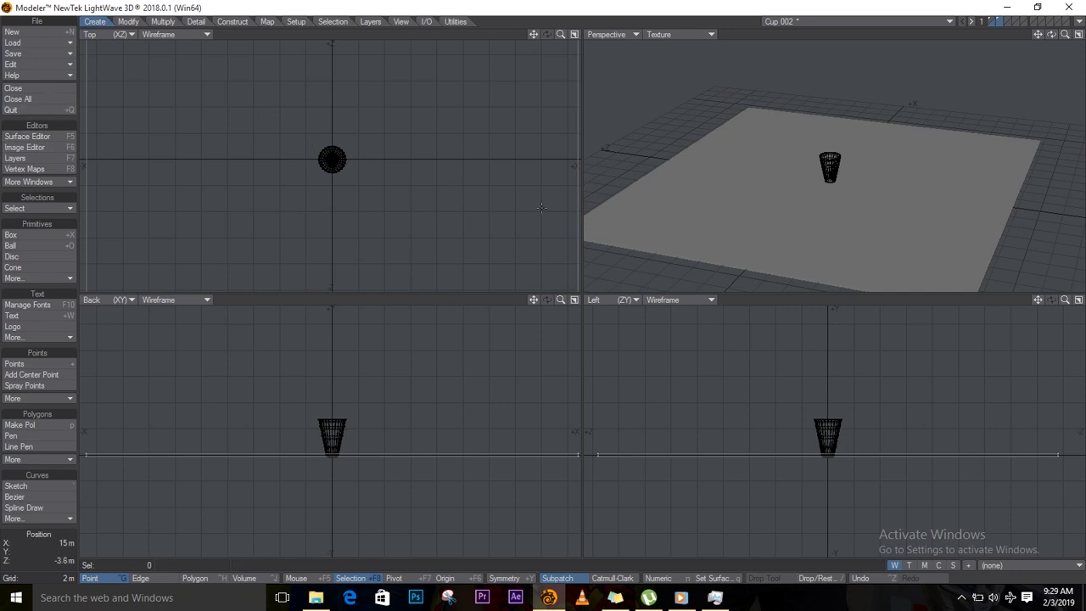
Step: Assign a new surface named Ground to the flat box and save the object
click(727, 578)
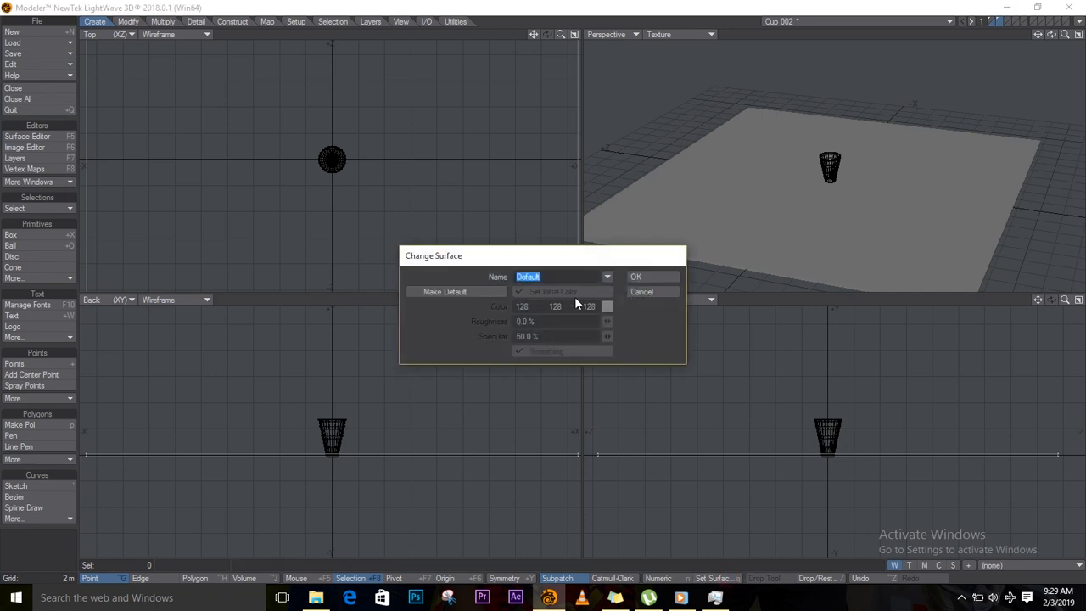
text(Ground)
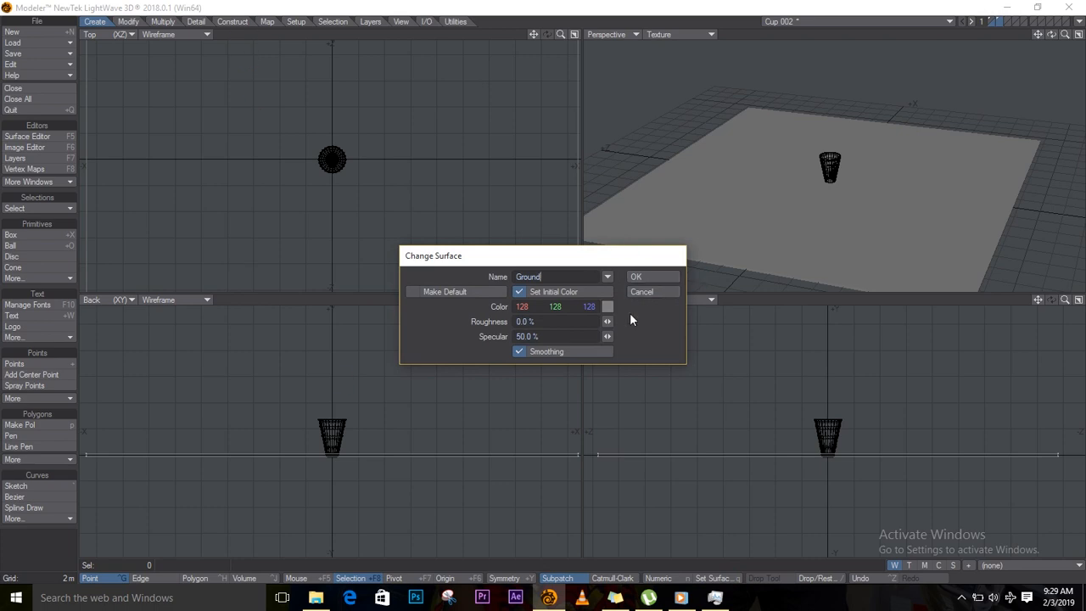
click(637, 279)
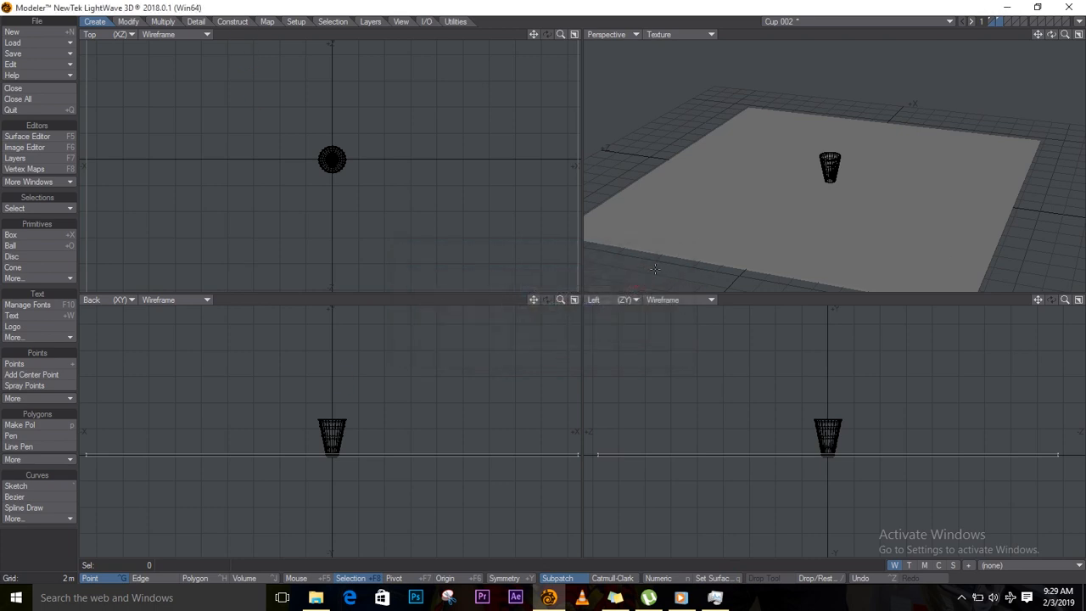
key(s)
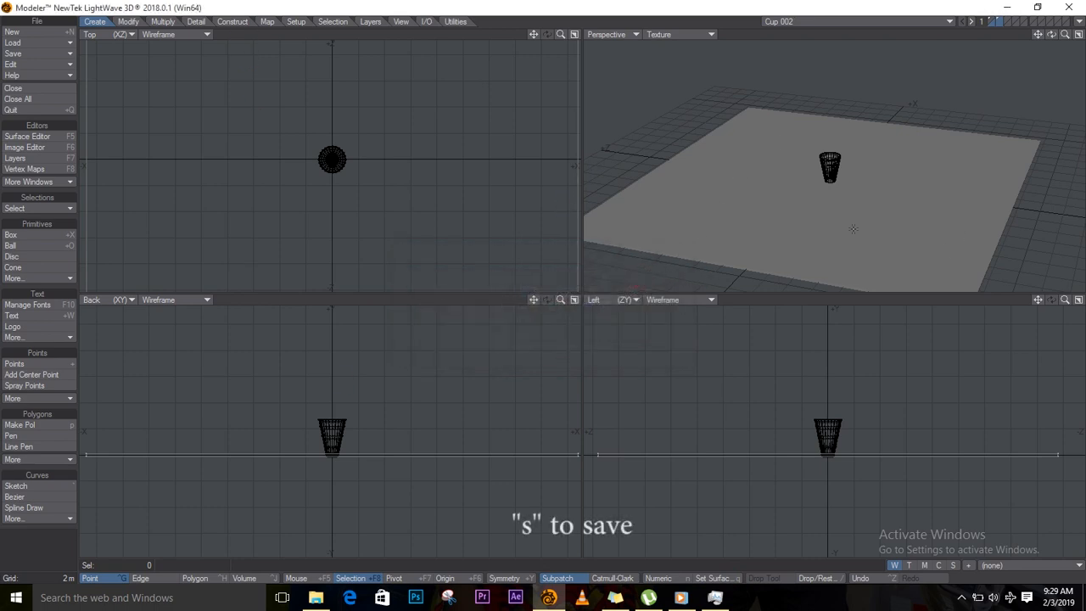
Step: Open the Surface Editor and change the Ground surface's material to Standard
click(40, 139)
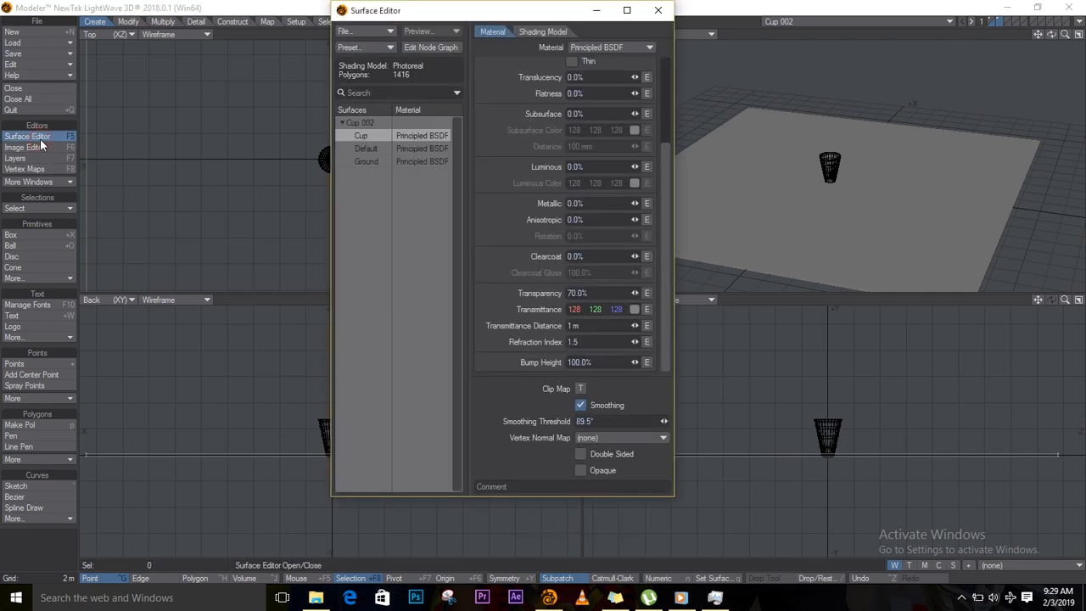
click(411, 163)
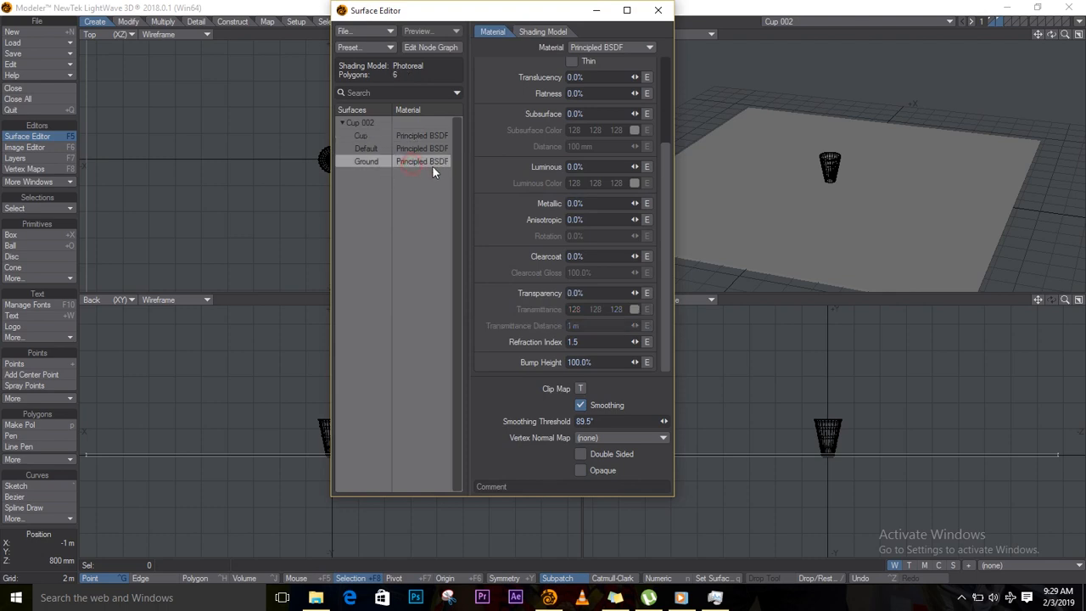
click(583, 49)
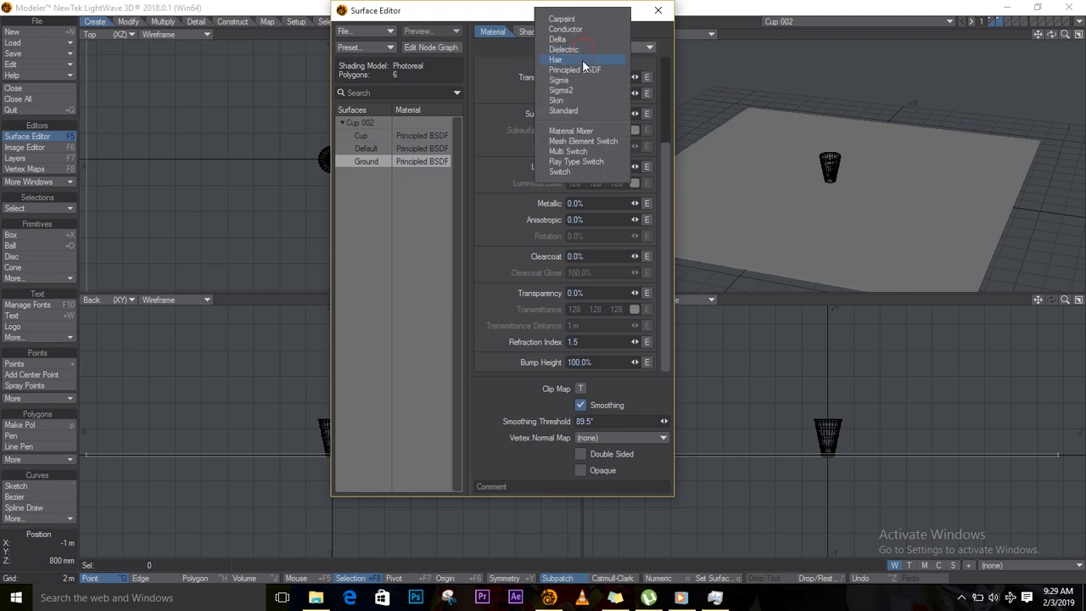
click(578, 112)
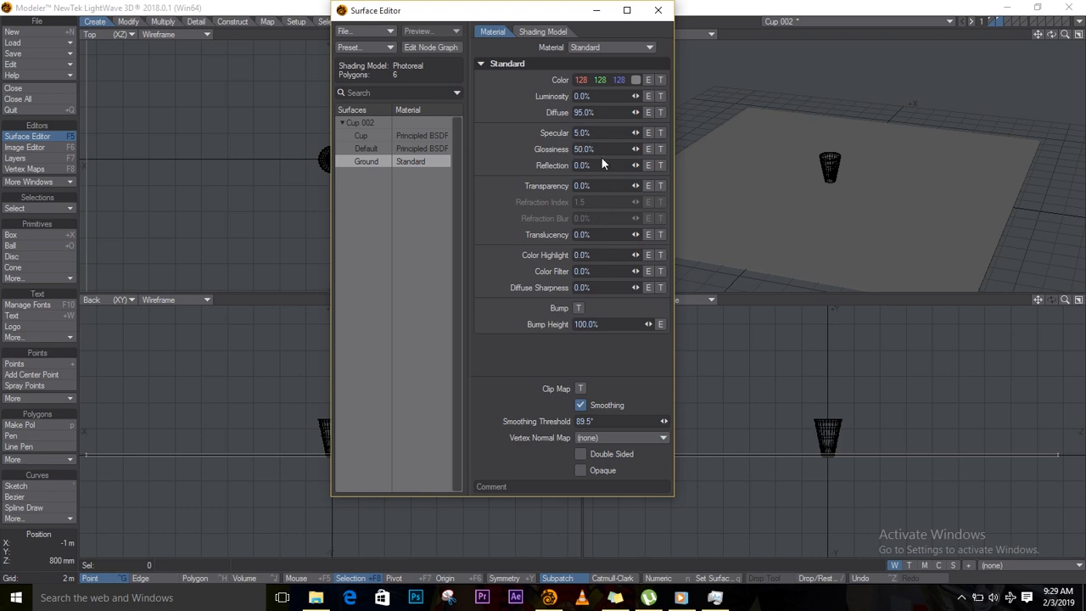
Step: Open the Ground colour's texture settings and load seamless-wood-texture-for-photoshop-thumb35 into Modeler from the Image Texture folder in File Explorer
click(660, 79)
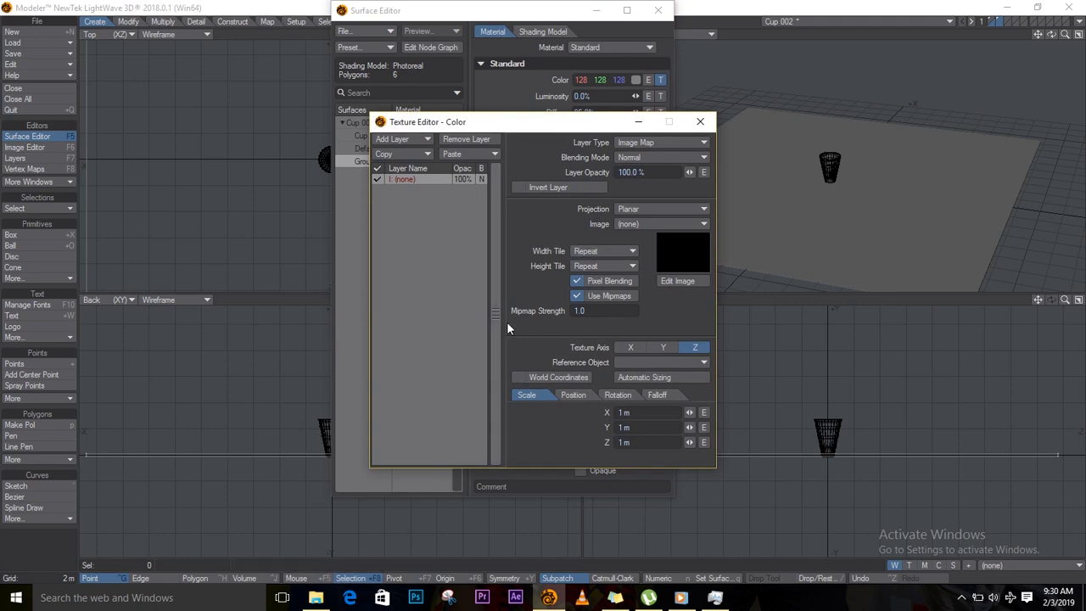
click(316, 598)
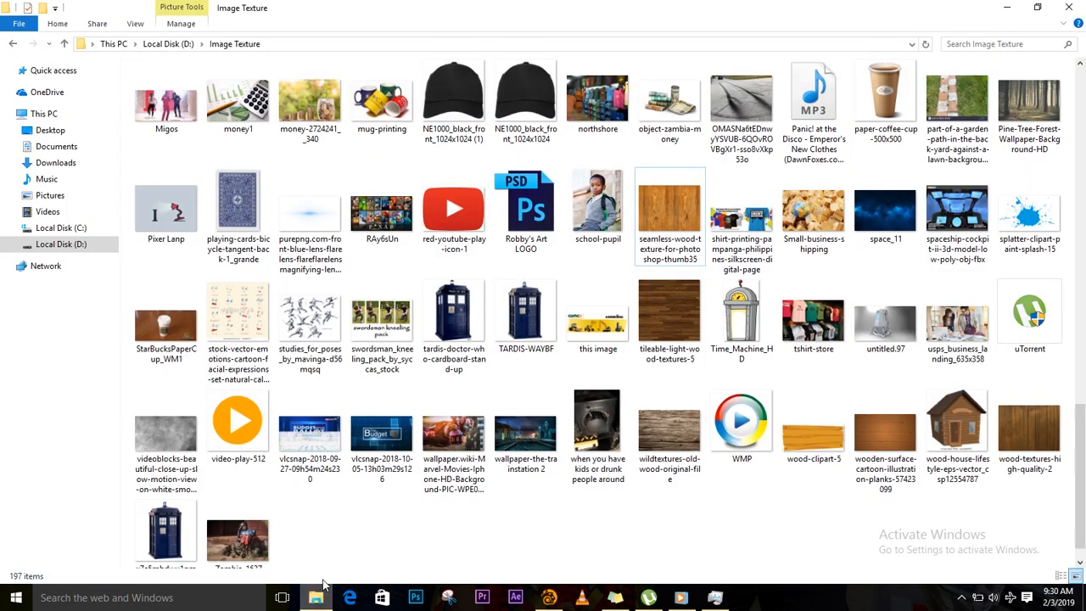
drag(686, 246, 350, 475)
click(902, 376)
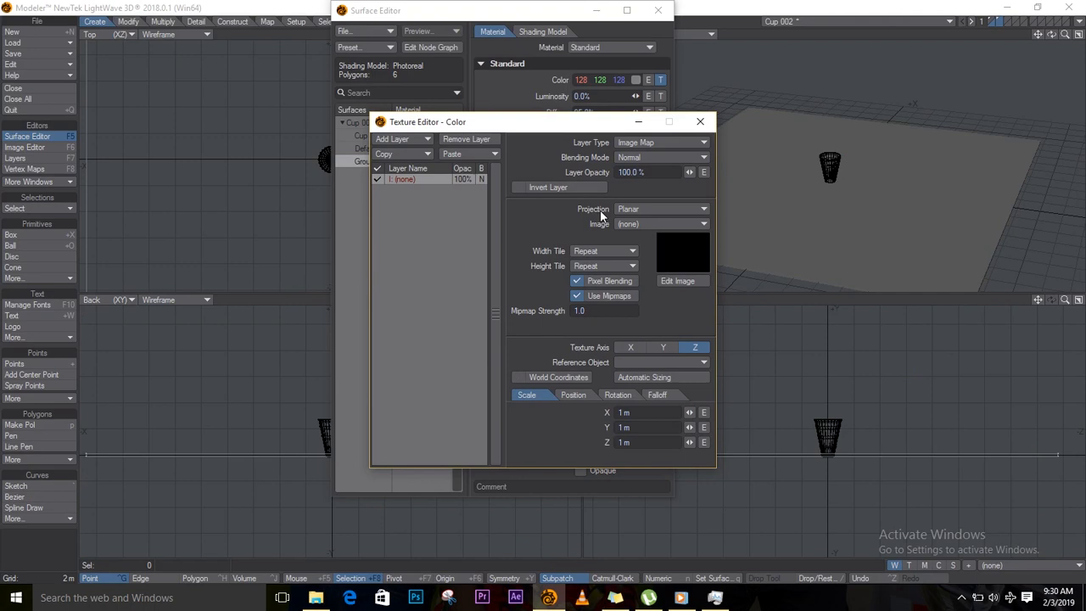
Step: Set the colour texture layer to Cubic projection and use the seamless wood texture as its image
click(643, 210)
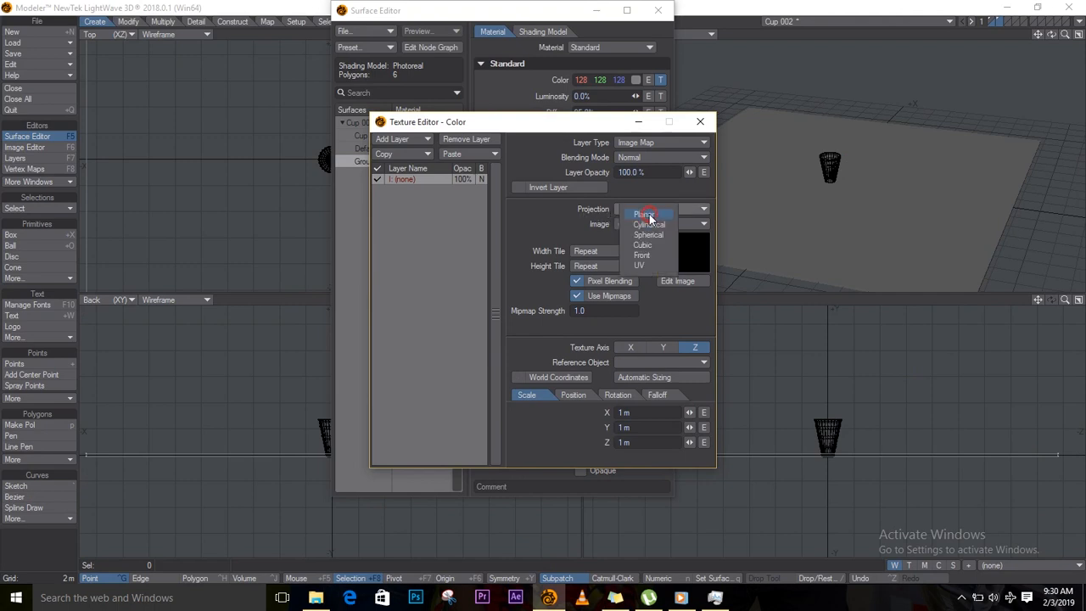
click(643, 246)
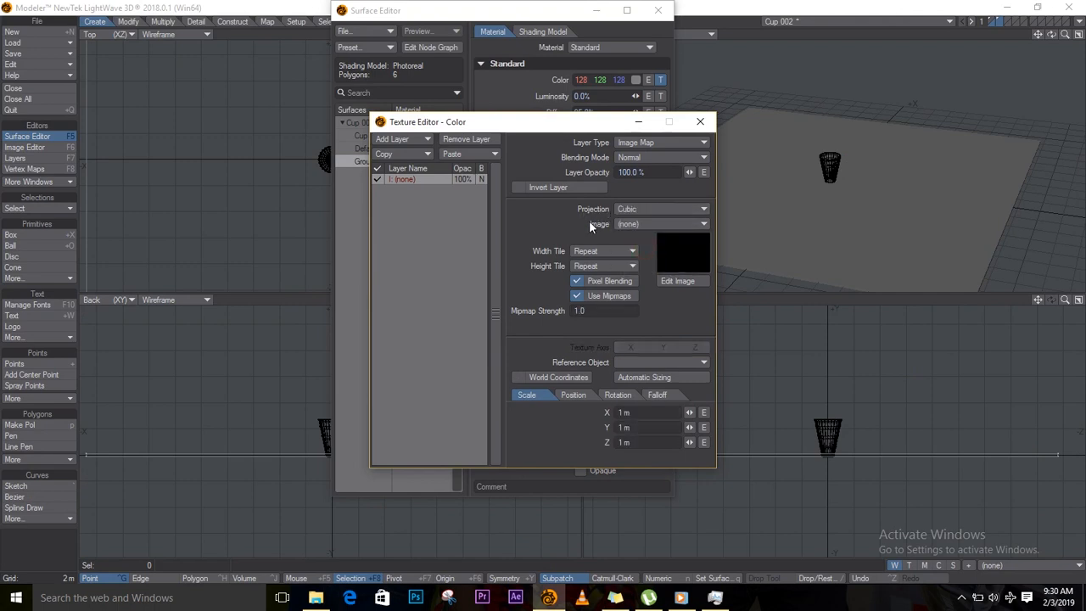
click(635, 225)
click(621, 258)
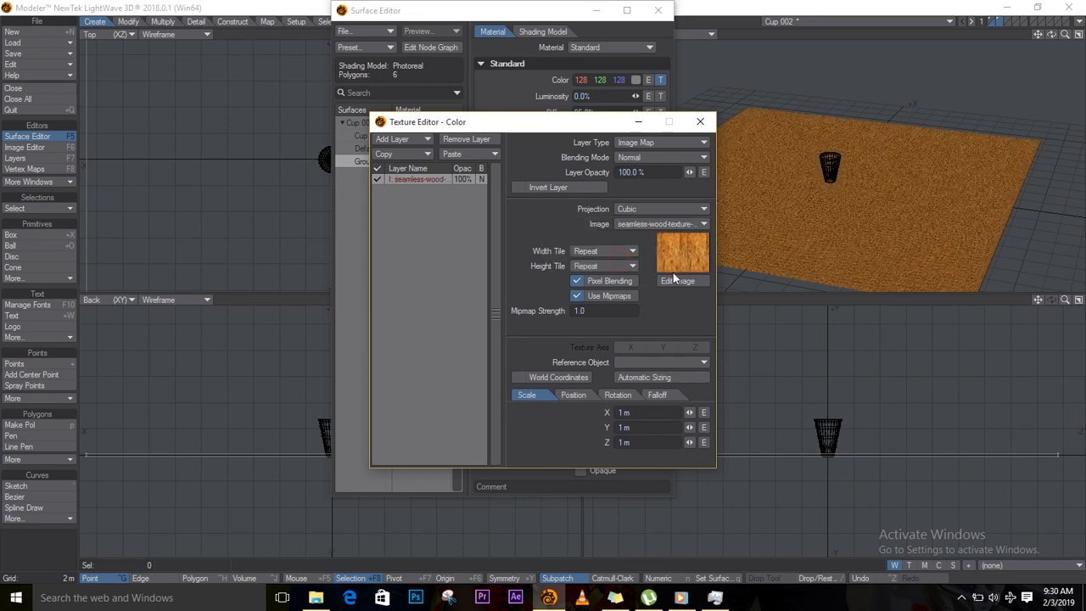
Step: Automatically size the wood texture, set its X and Z scale to 10 m, and close the Texture and Surface Editors
click(651, 379)
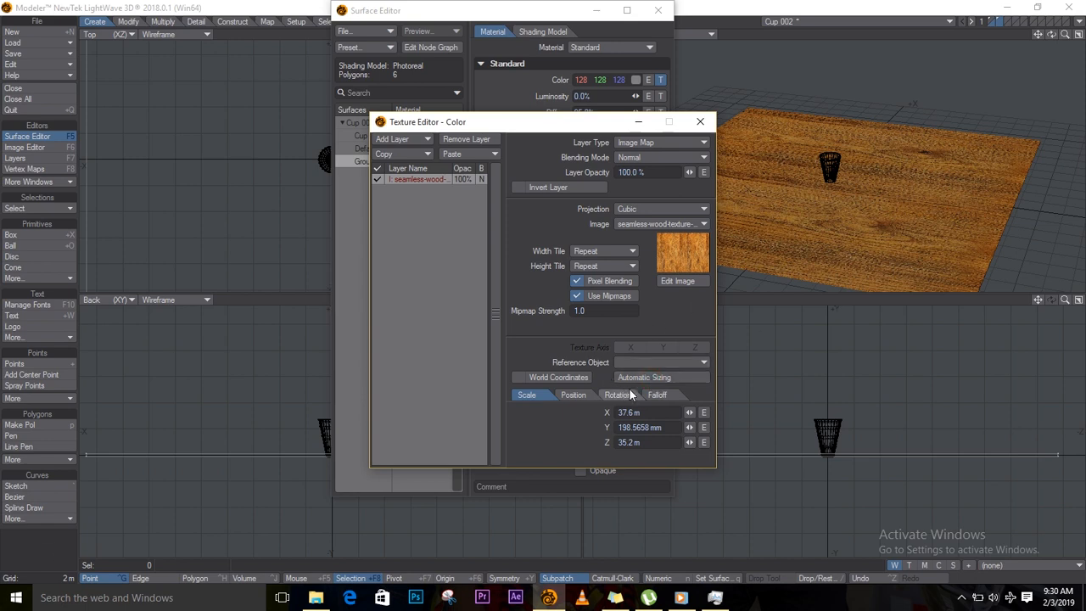
click(648, 414)
text(10)
key(Tab)
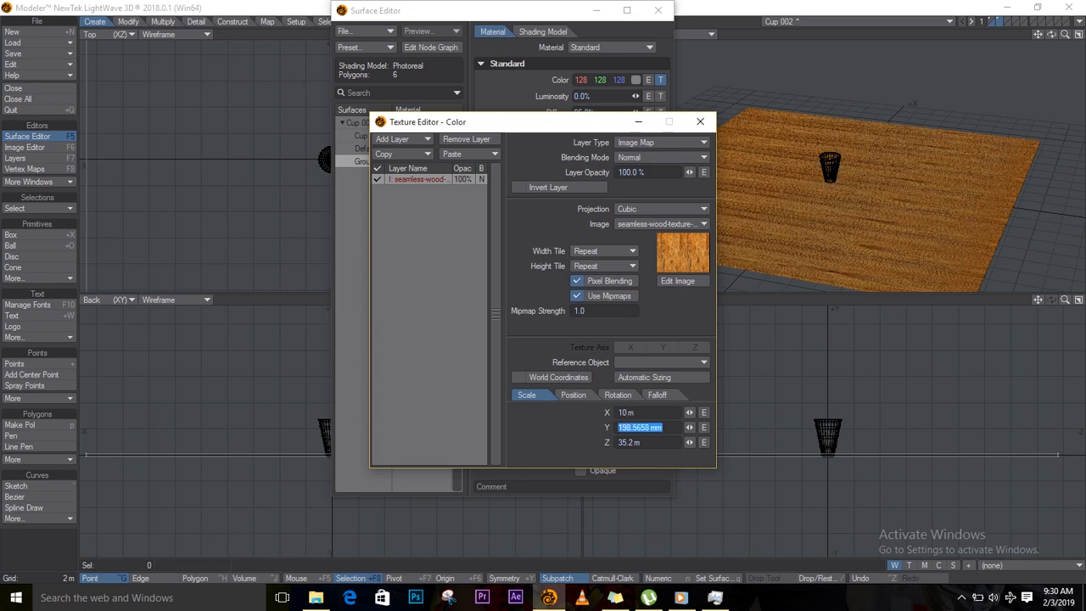
key(Tab)
text(10)
key(Tab)
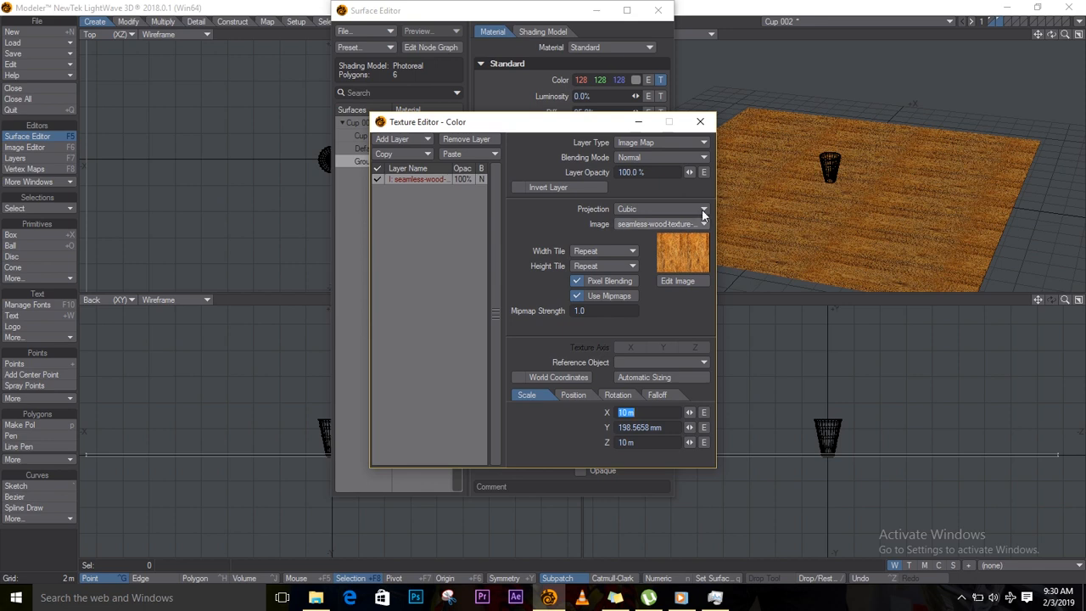
click(700, 121)
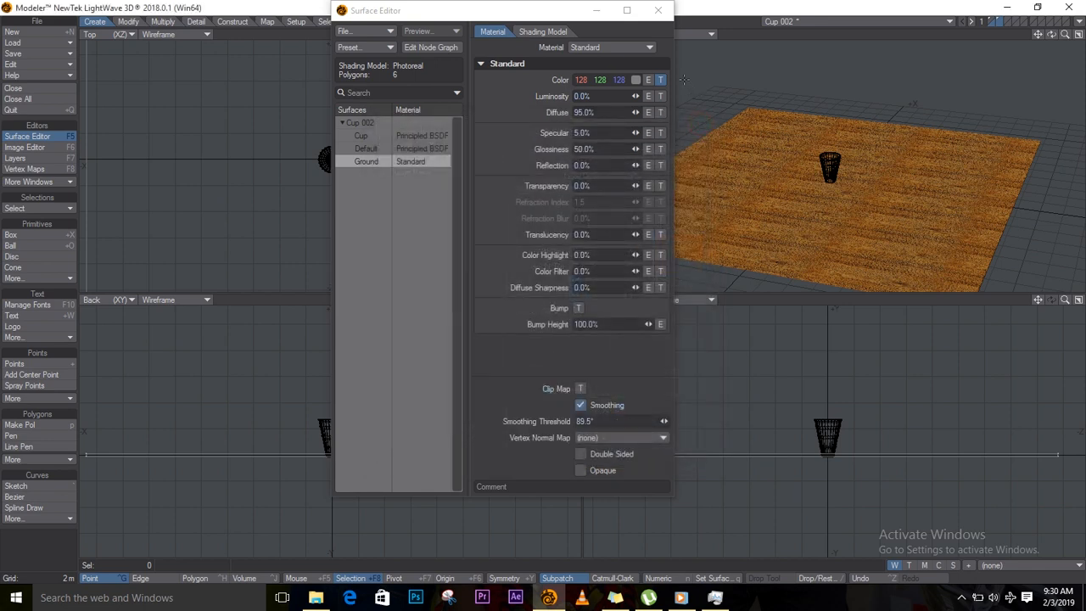
click(657, 10)
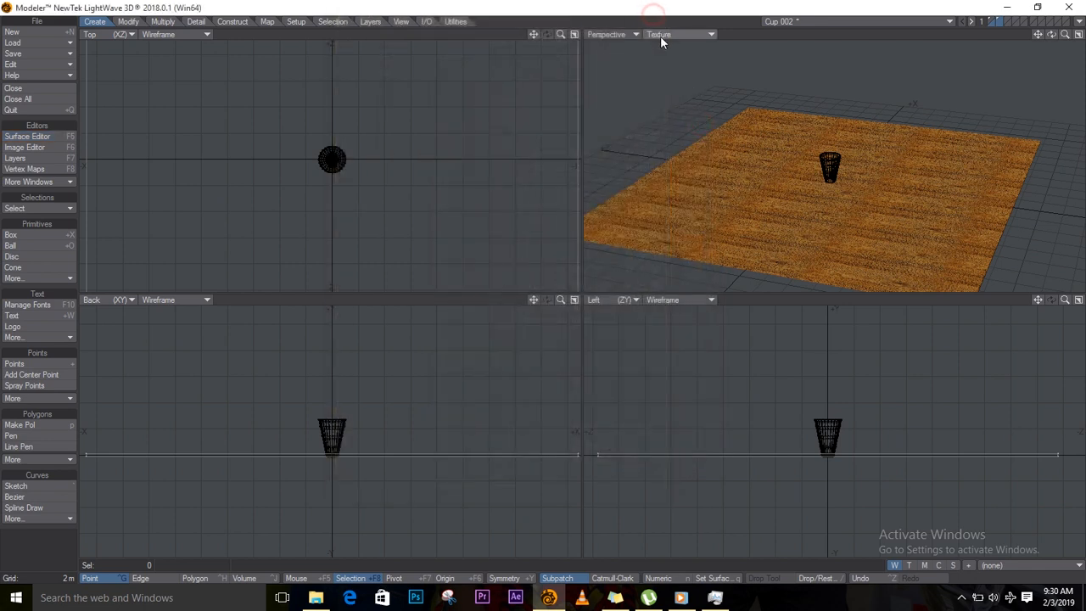
Step: Save the object, send it to Layout, and dismiss the Render-Q window there
click(1078, 21)
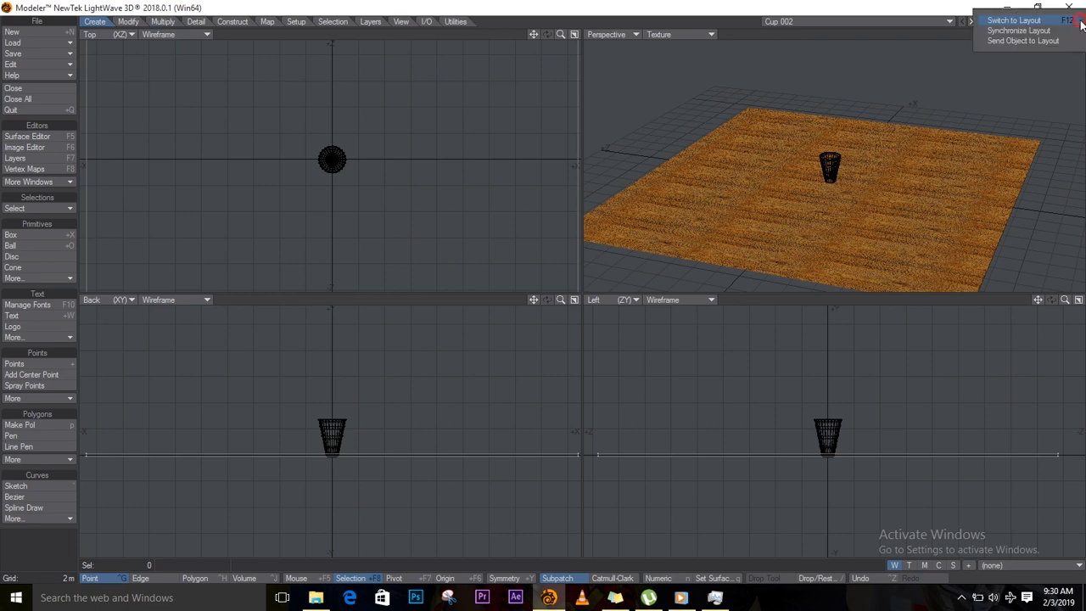
click(1031, 40)
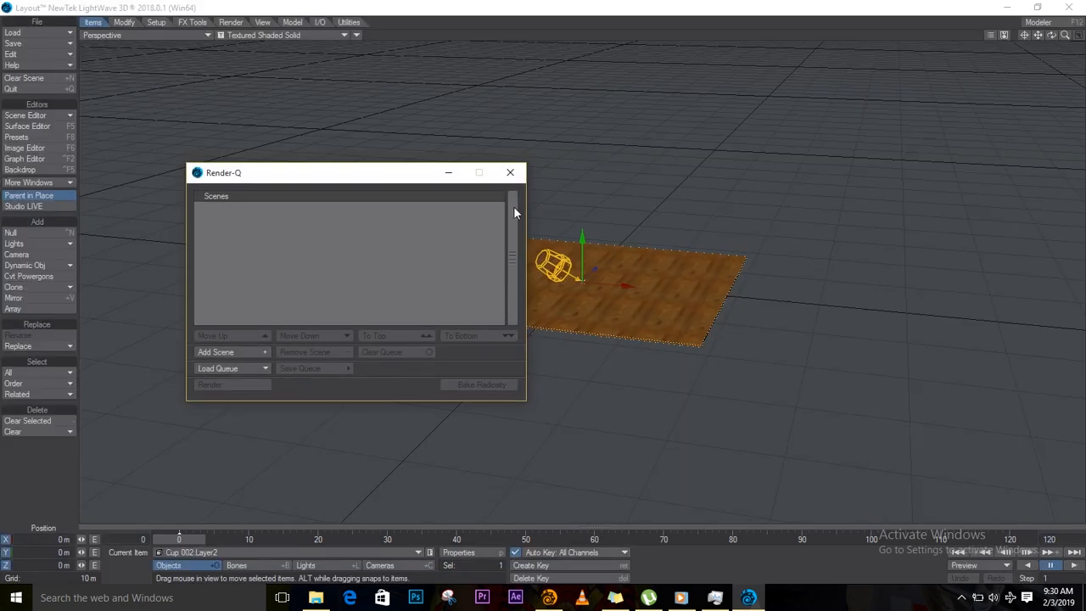
click(512, 172)
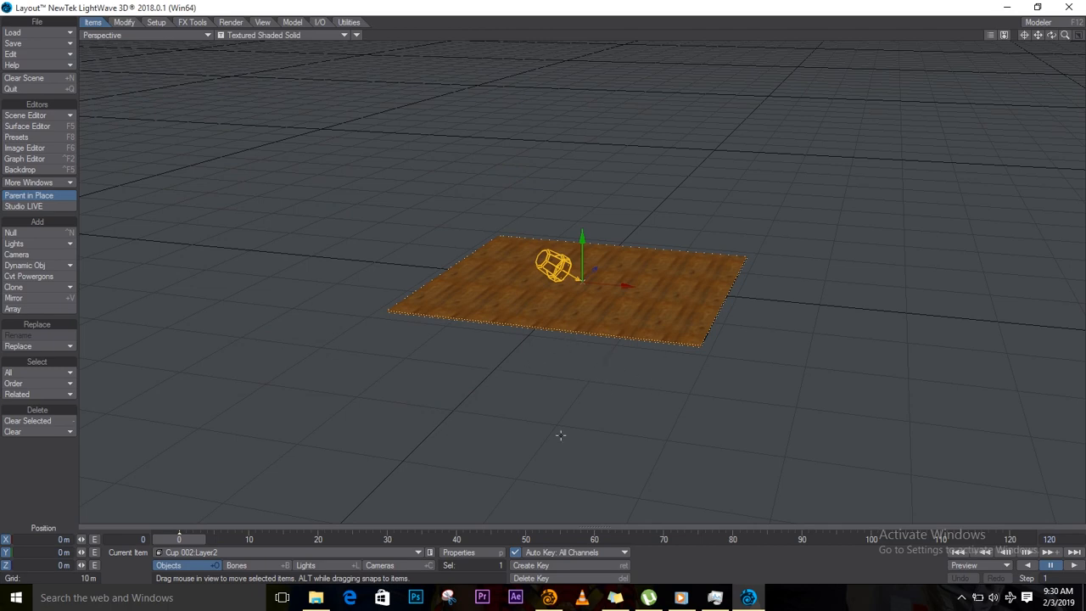
Step: Set the grid square size to 1 m in the display preferences and show the perspective view in wireframe
key(o)
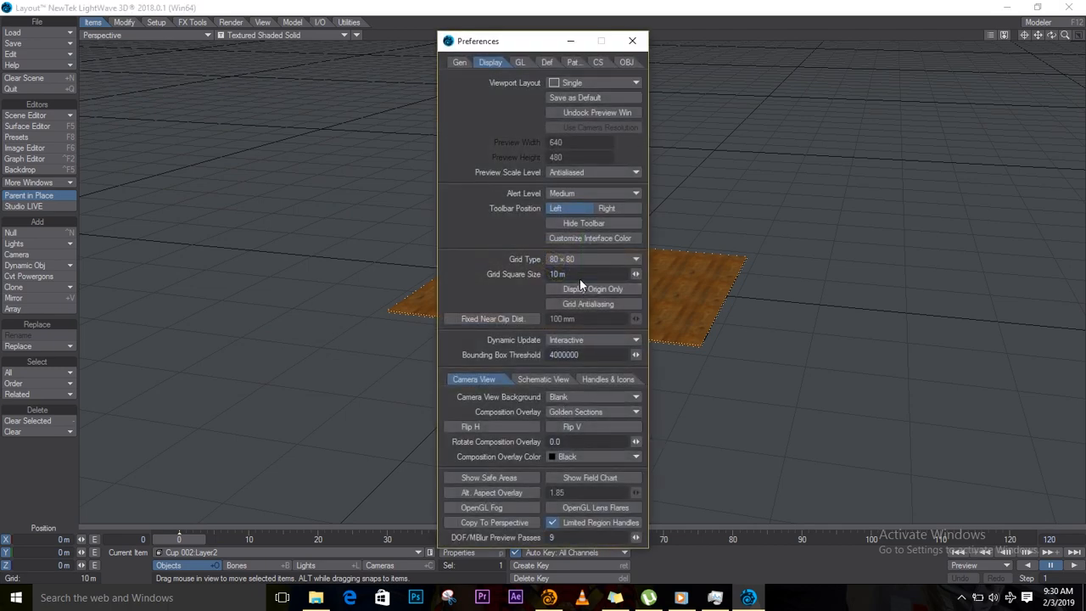
click(578, 275)
text(1)
key(Return)
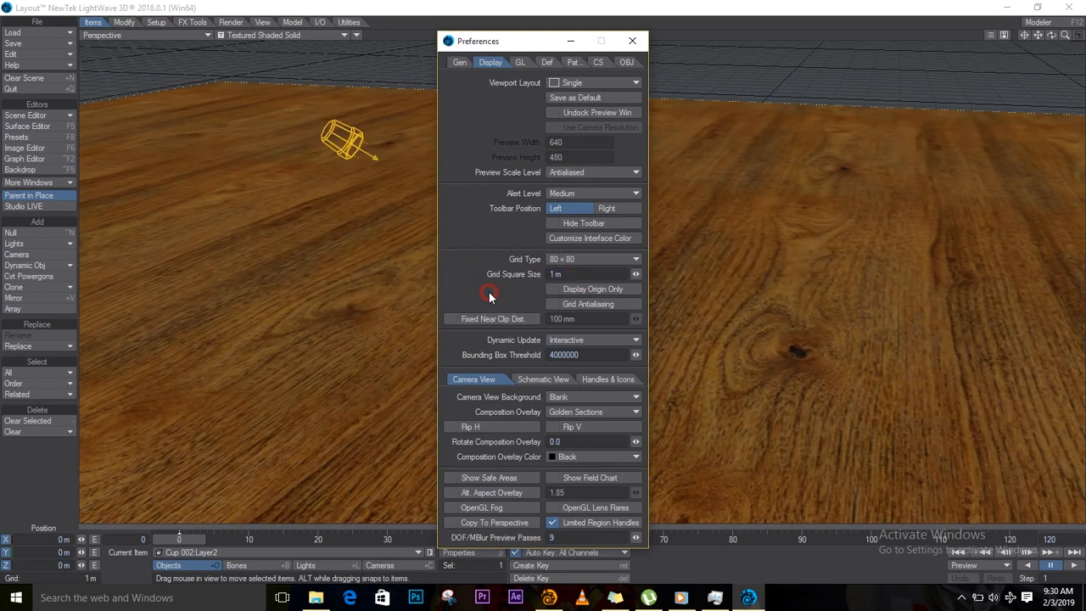
click(631, 42)
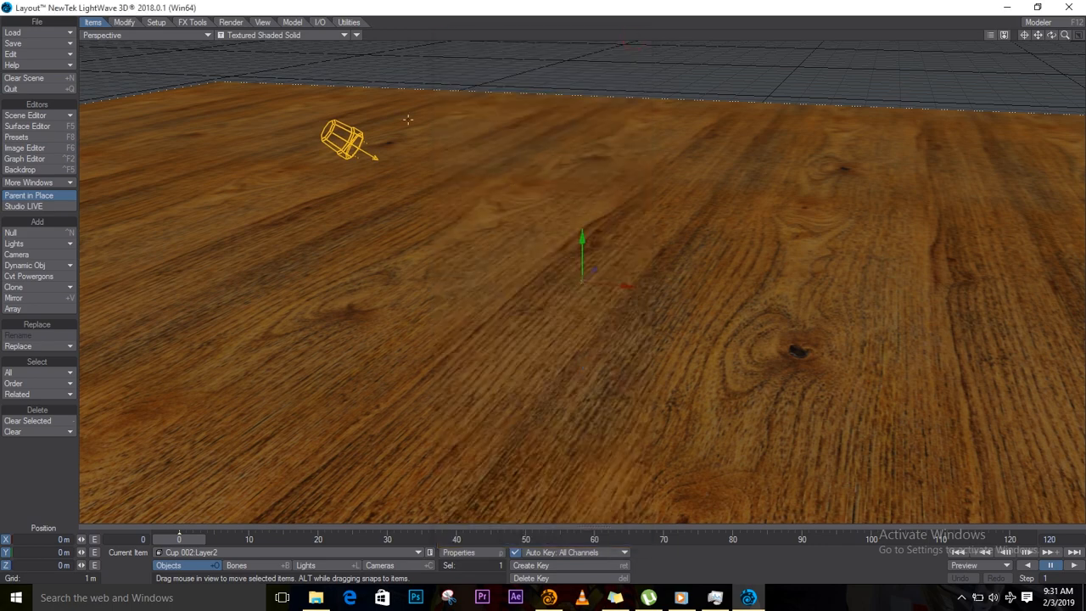
click(257, 37)
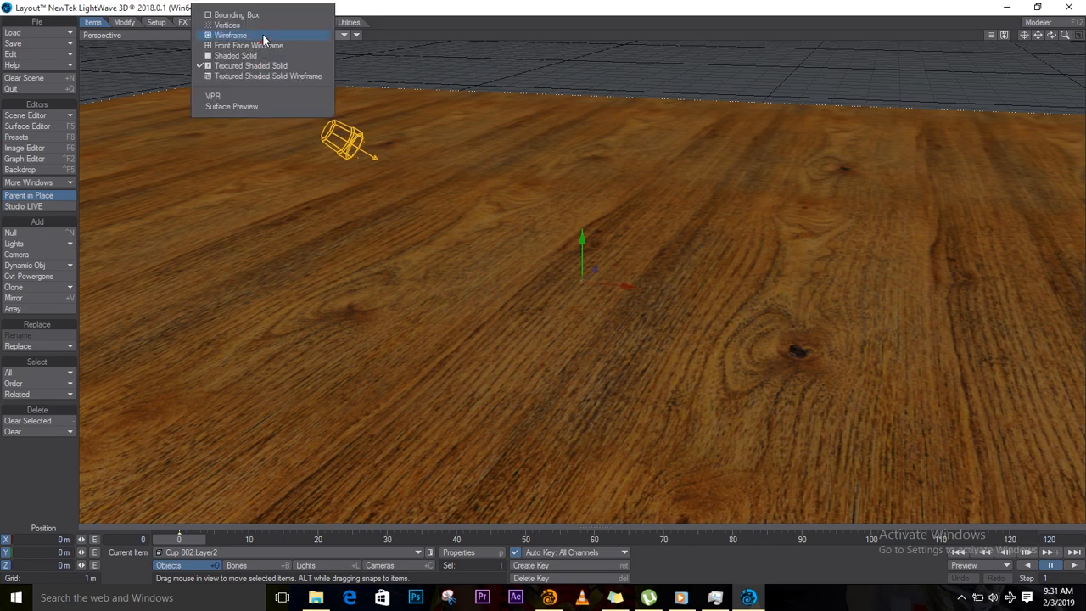
click(246, 36)
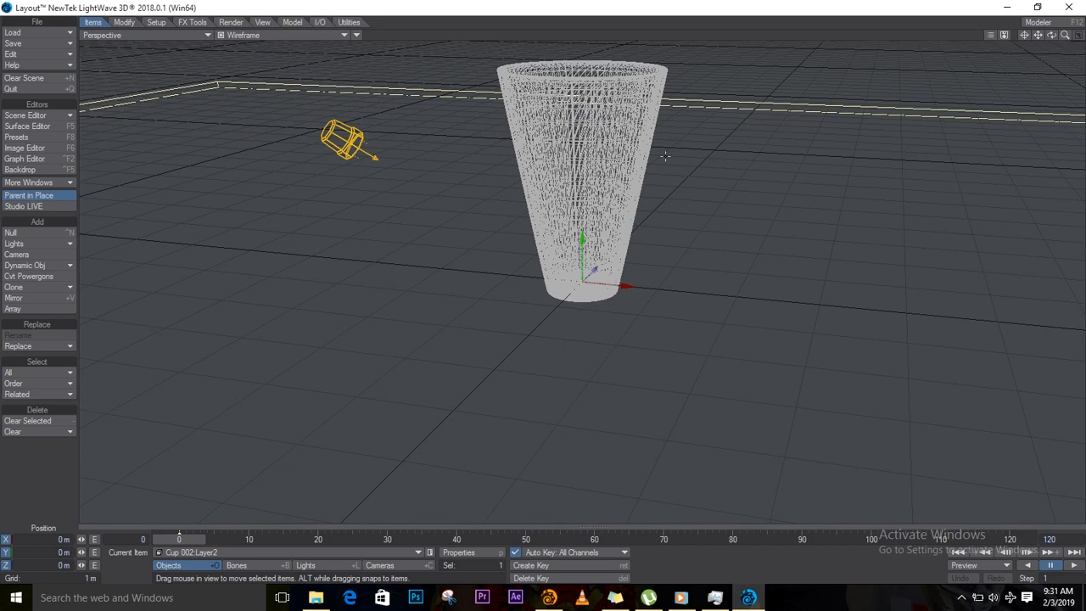
Step: Add a Top view beside the perspective view and move the camera forward there to about -12.44 m in Z
key(F4)
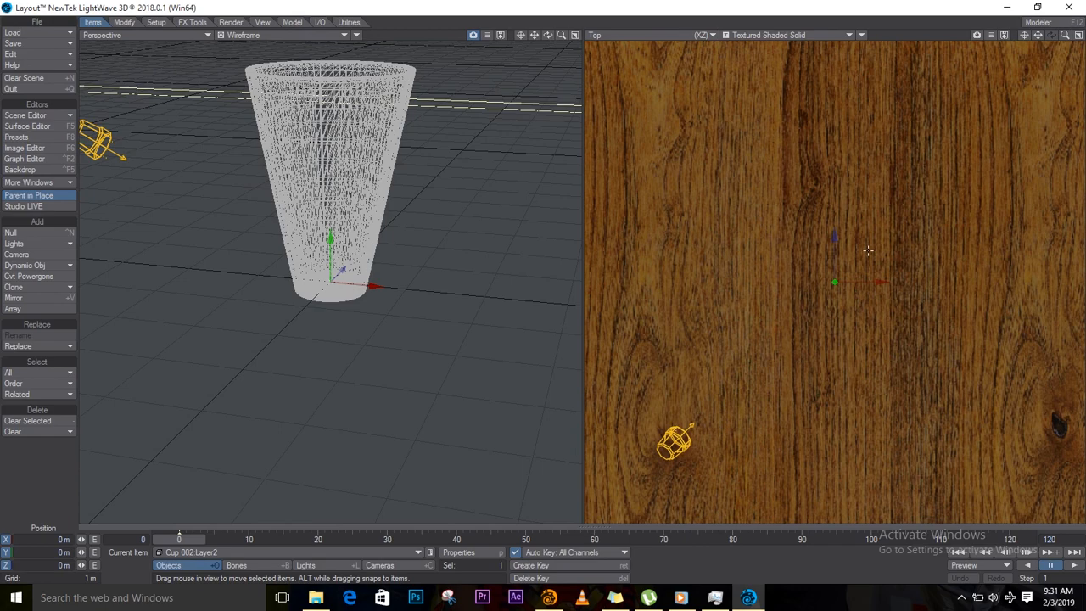
scroll(844, 260, down, 5)
drag(595, 298, 565, 305)
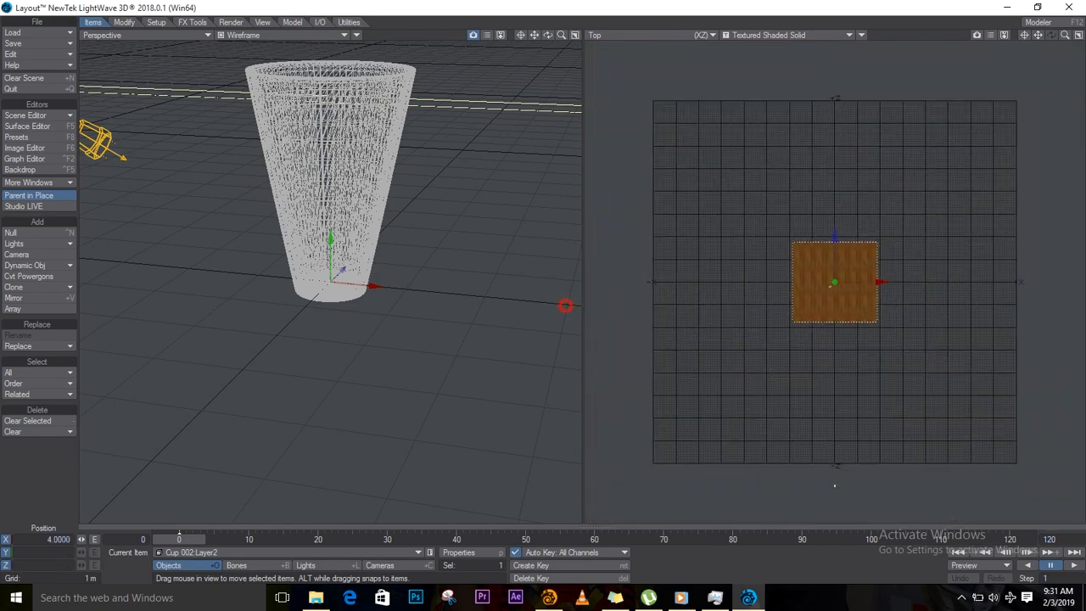
click(400, 565)
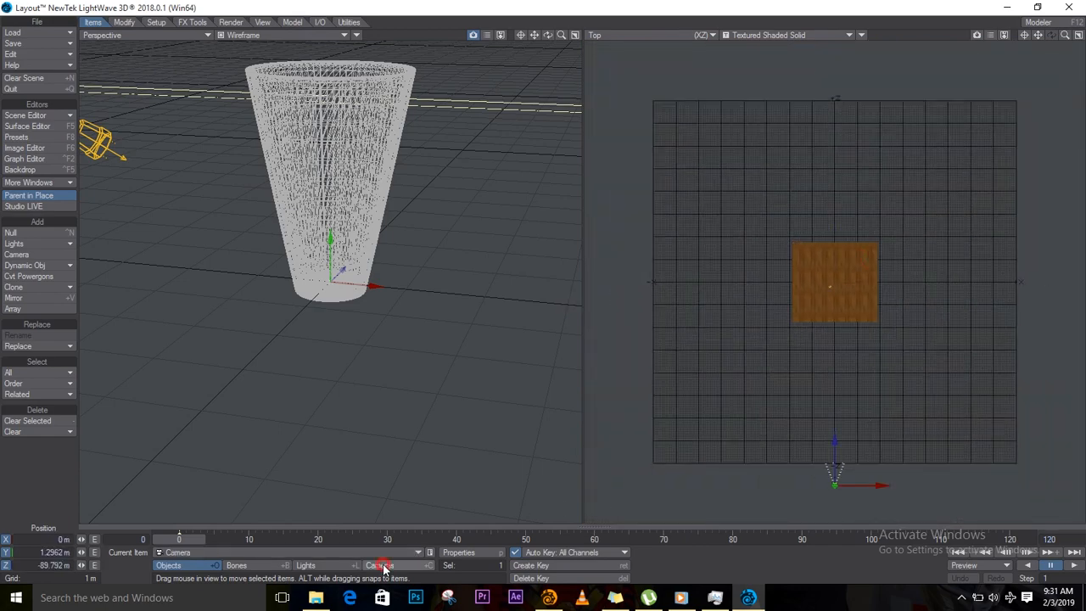
drag(847, 449, 801, 330)
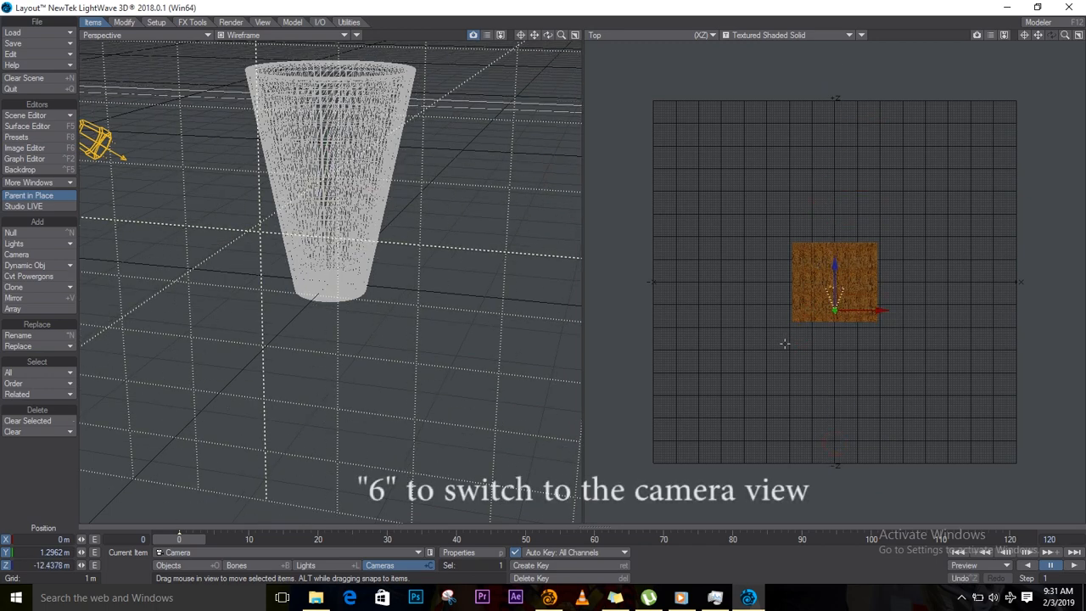
Step: Switch the second viewport to the current camera's view and display it in wireframe
key(6)
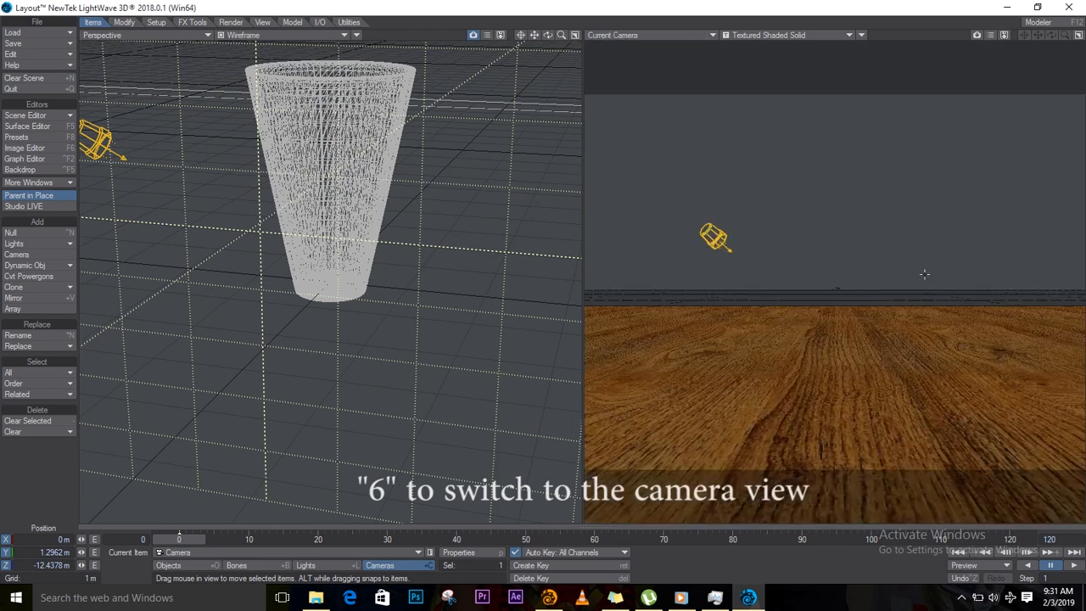
click(815, 35)
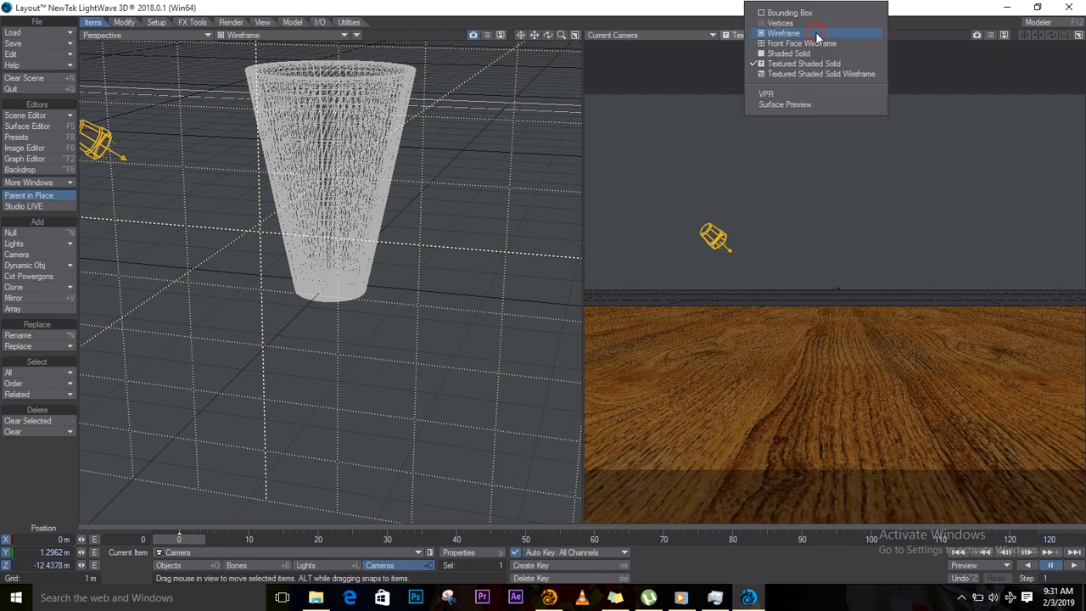
click(793, 34)
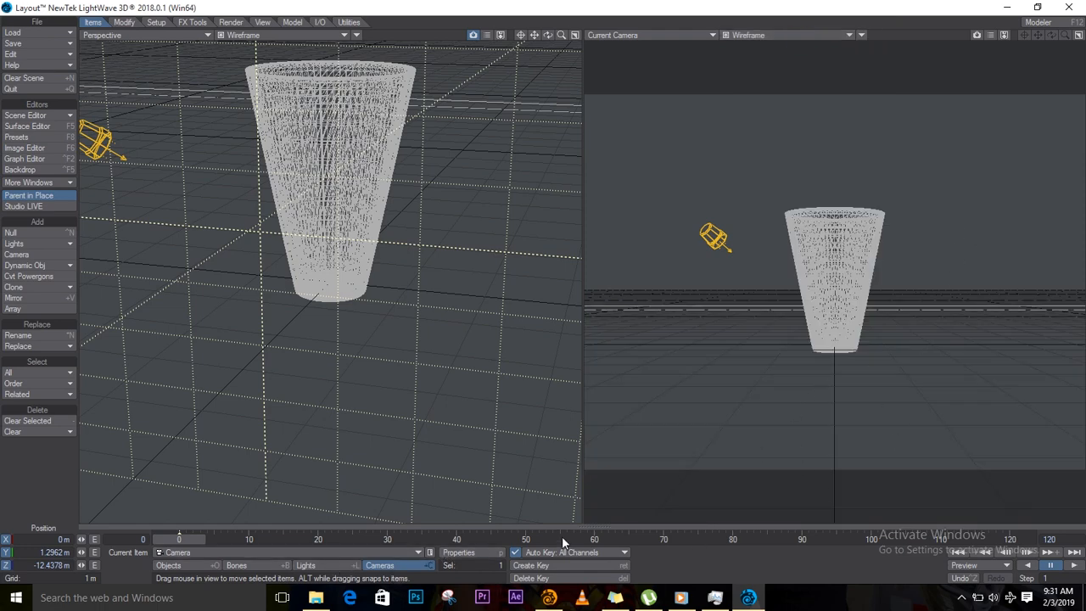
Step: Raise the camera to about 4.57 m in Y and move it closer to the cup, to about -10.86 m in Z
click(848, 328)
drag(849, 328, 903, 17)
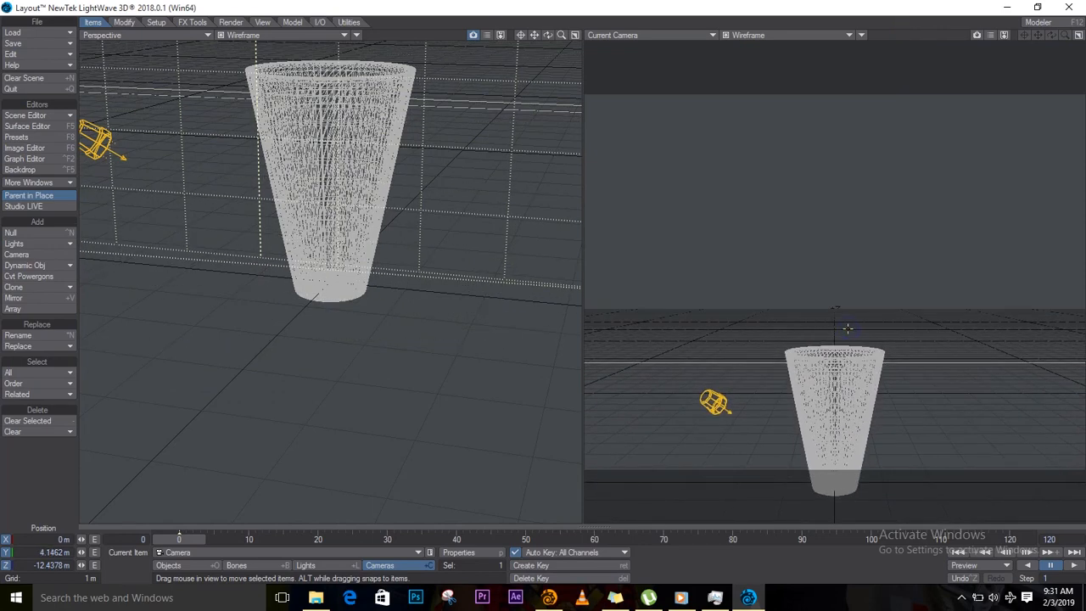
drag(873, 356, 890, 196)
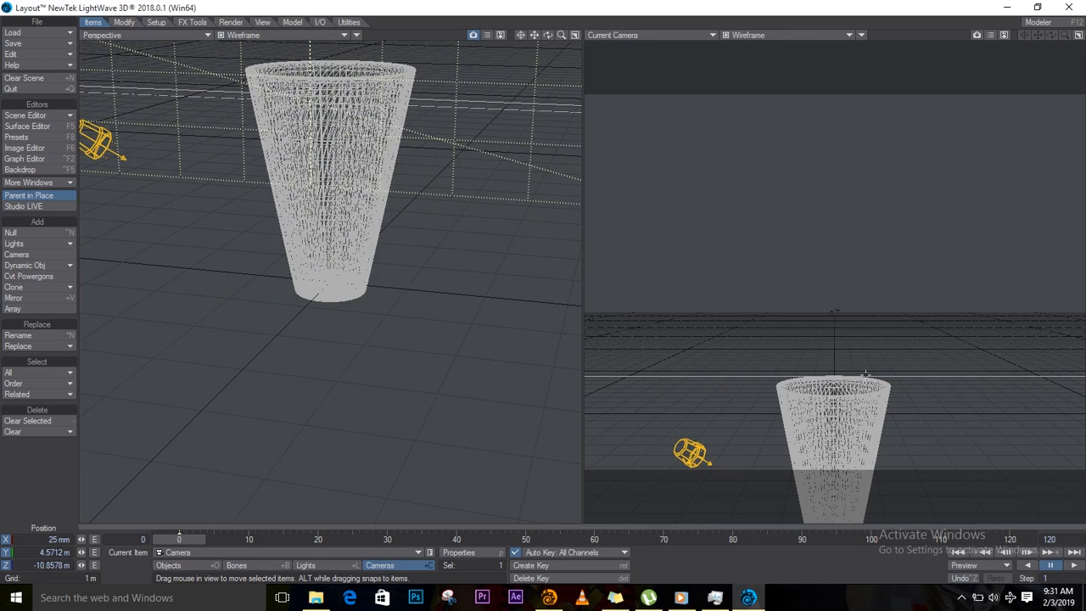
Step: Rotate the camera to a heading of about 2.5° and pitch of about 33.4°, and raise it to about 6.68 m in Y
key(y)
drag(853, 241, 868, 438)
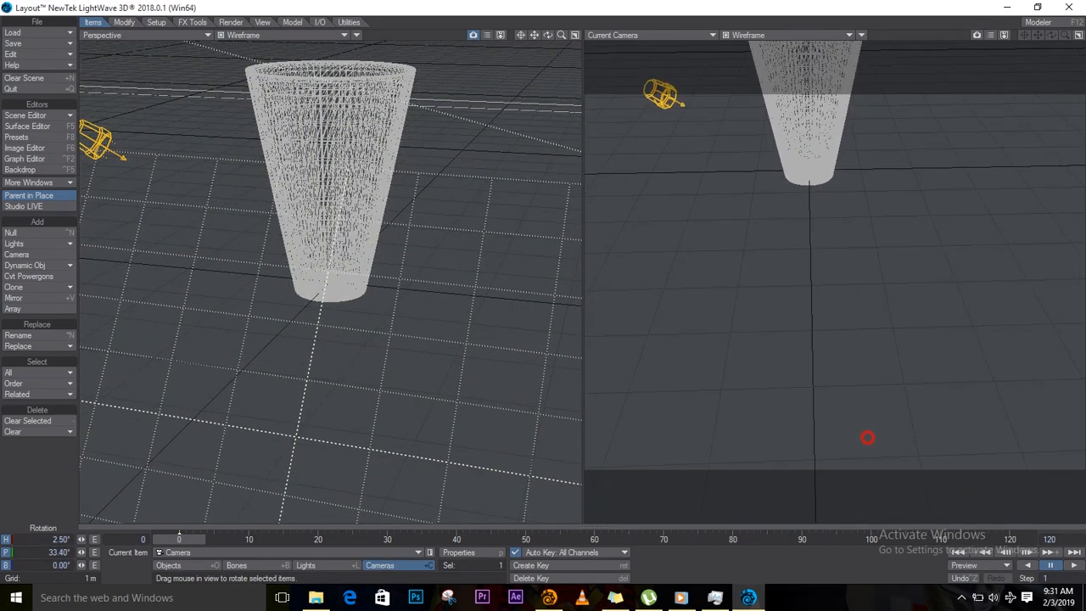
key(t)
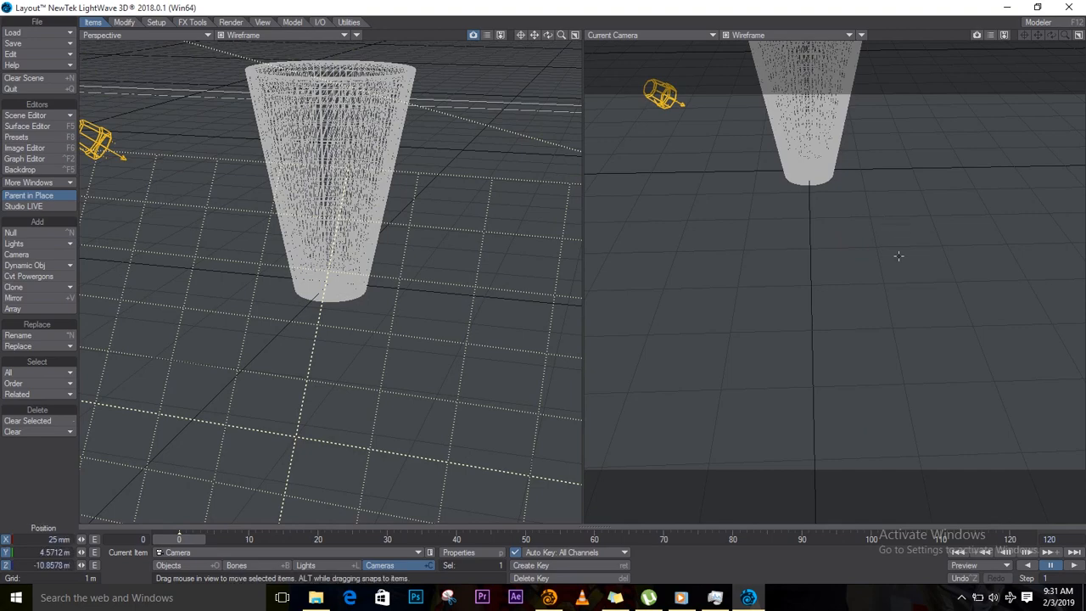
mouse_move(899, 255)
right_down()
mouse_move(903, 36)
mouse_move(898, 256)
right_up()
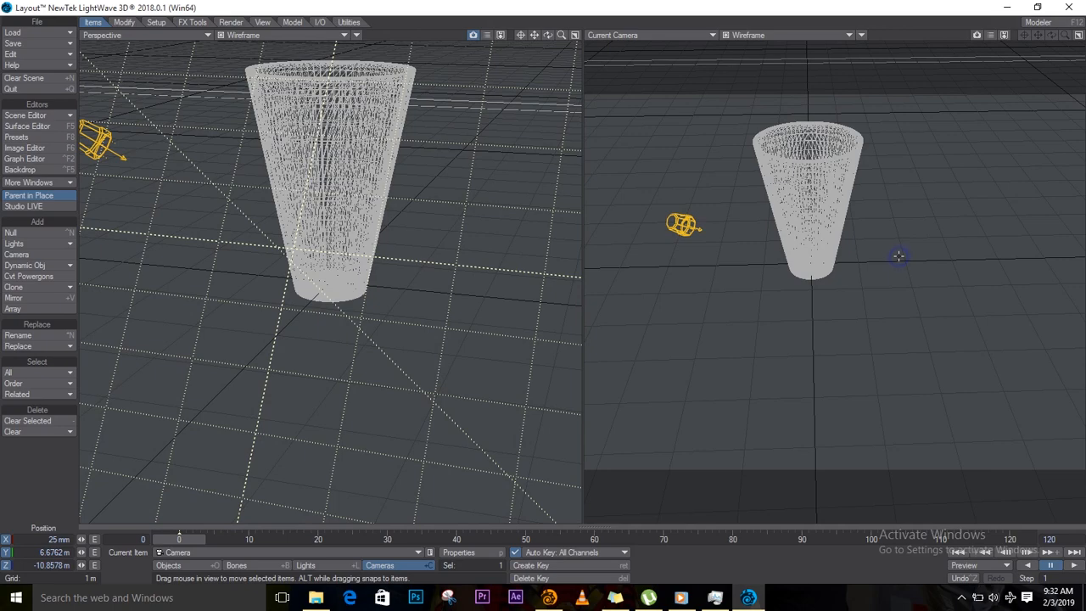
Step: Move the camera closer to the cup, to about -93.8 mm in X and -8.42 m in Z
drag(880, 319, 874, 4)
mouse_move(900, 276)
mouse_down()
mouse_move(897, 303)
mouse_move(873, 308)
mouse_move(913, 270)
mouse_up()
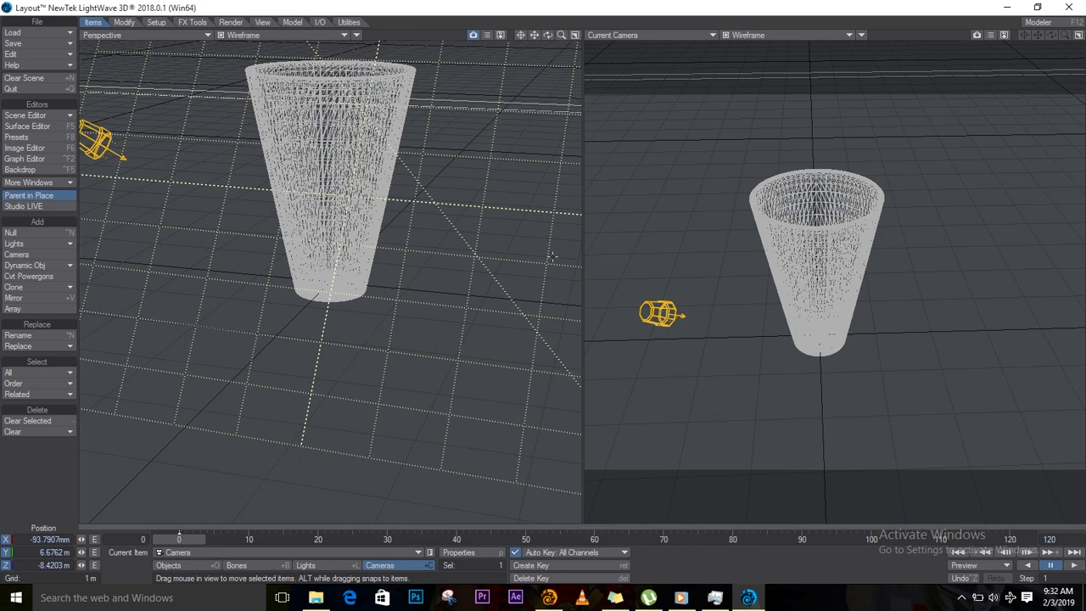
Step: Set the camera's resolution to HDTV (1920 x 1080), with 3 minimum samples and 6 maximum samples
click(469, 550)
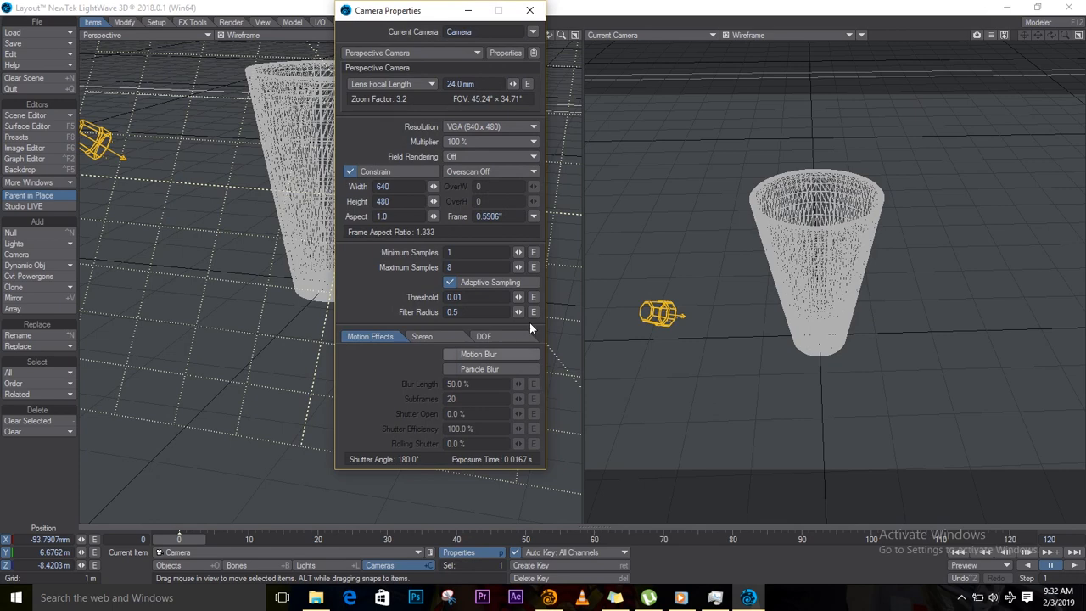
click(481, 124)
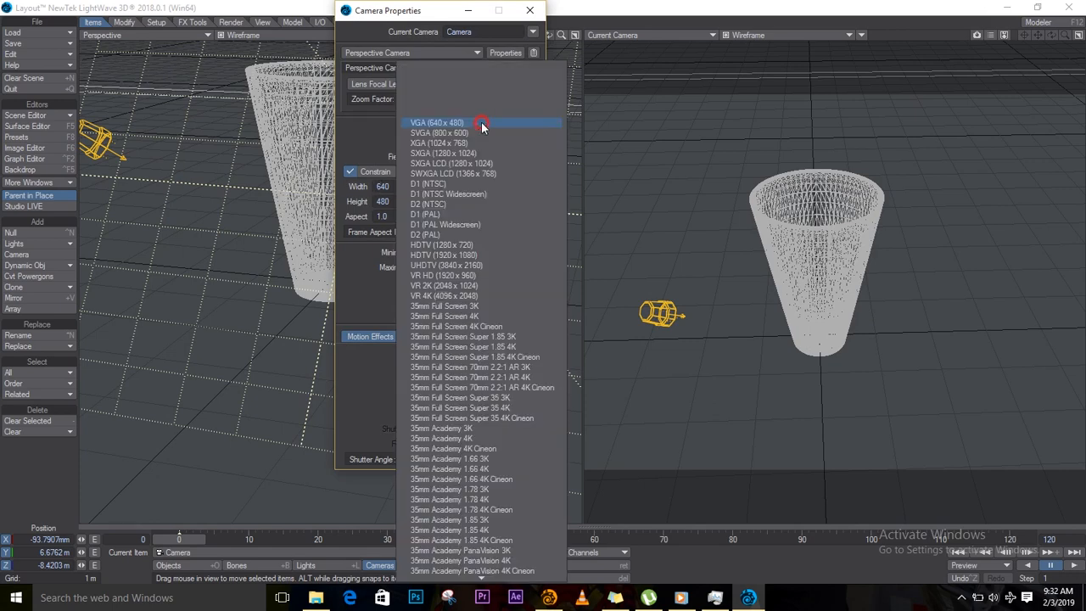
click(473, 256)
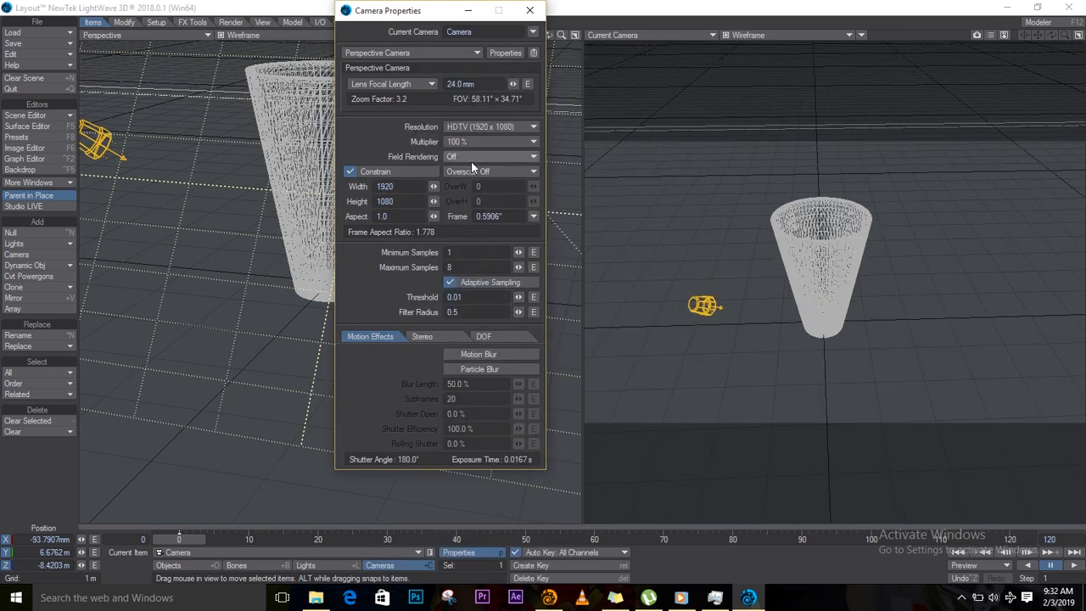
click(465, 253)
text(3)
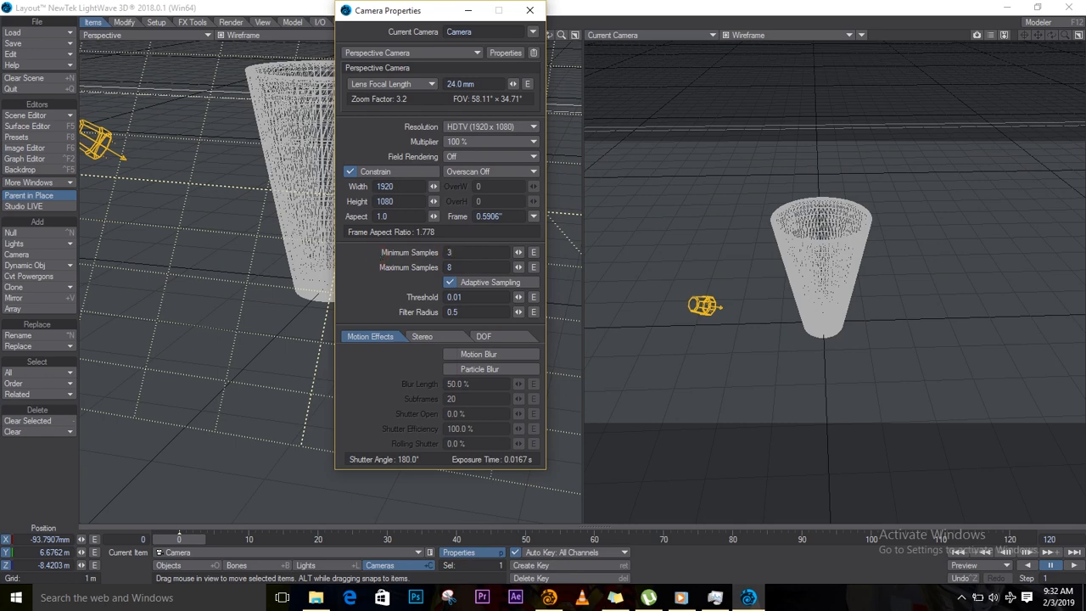
text(6)
key(Tab)
click(530, 11)
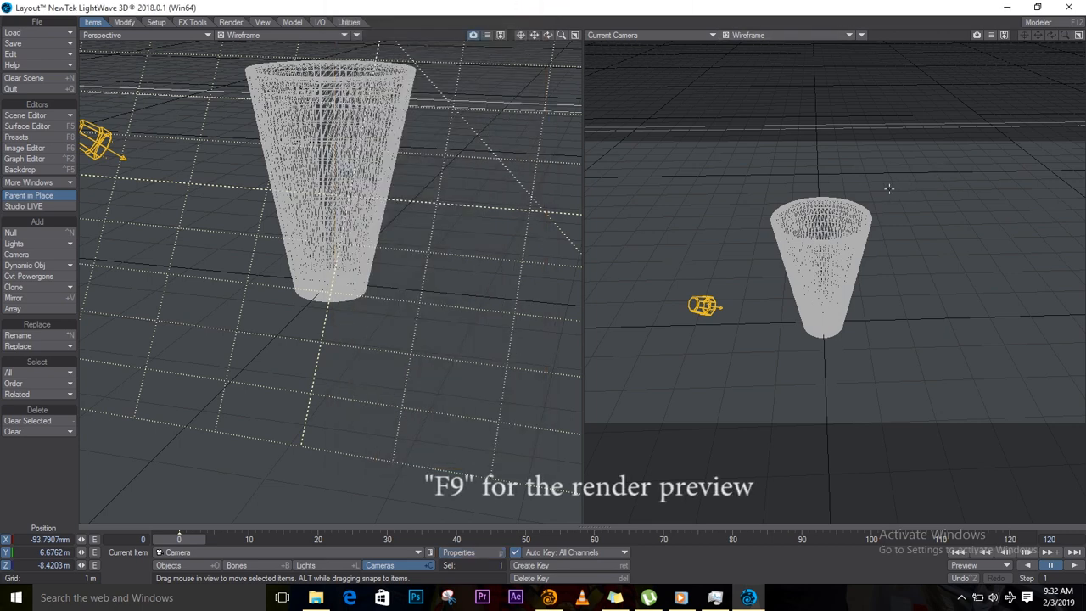
Step: Render frame 0 through the camera and dismiss the render status to view the finished image
key(F9)
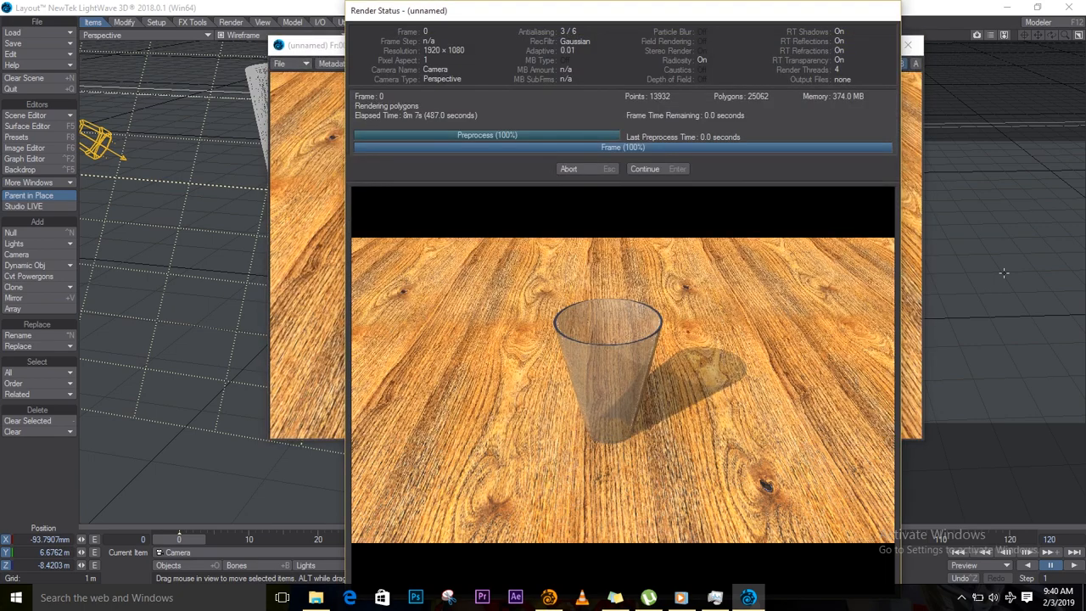
click(658, 168)
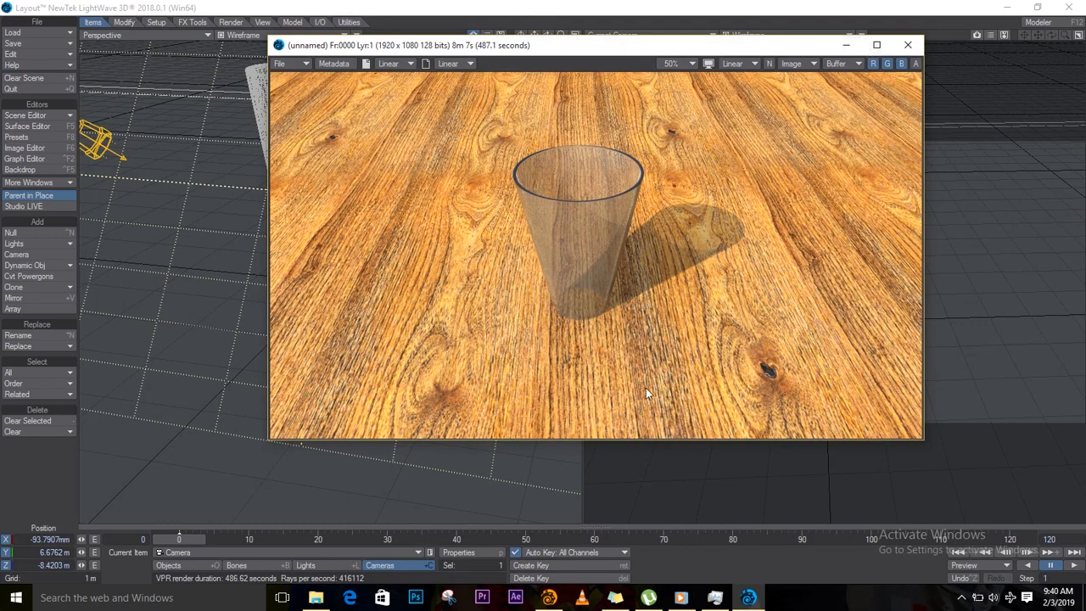